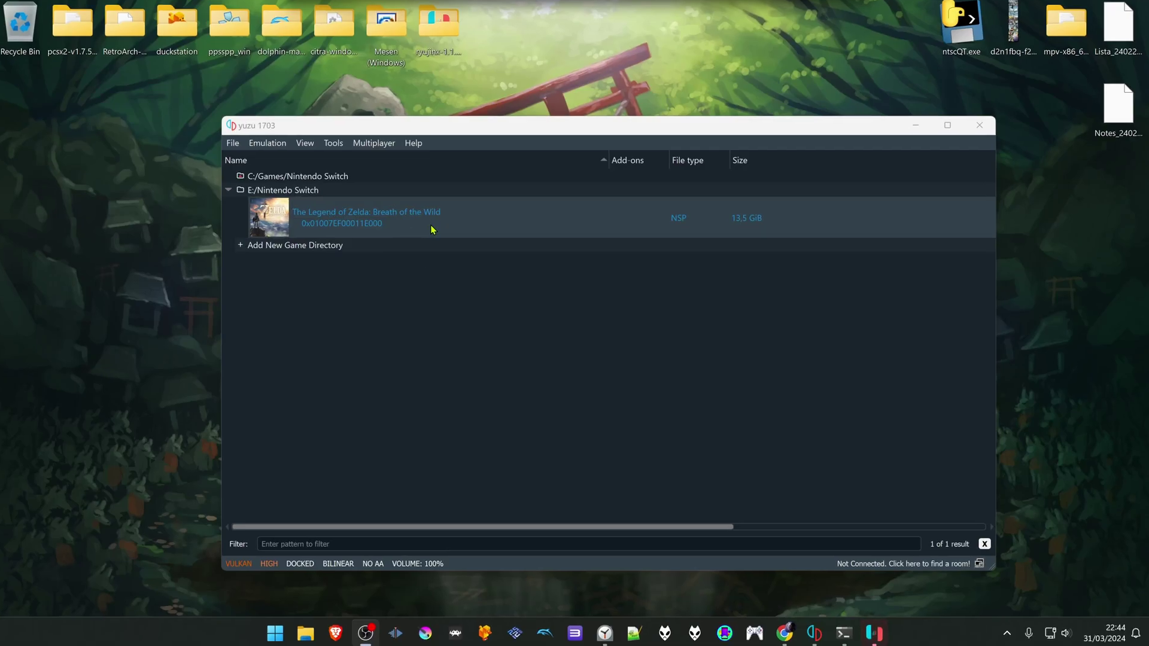
Step: Open Breath of the Wild's save data location from yuzu and copy all nine save items
right_click(431, 226)
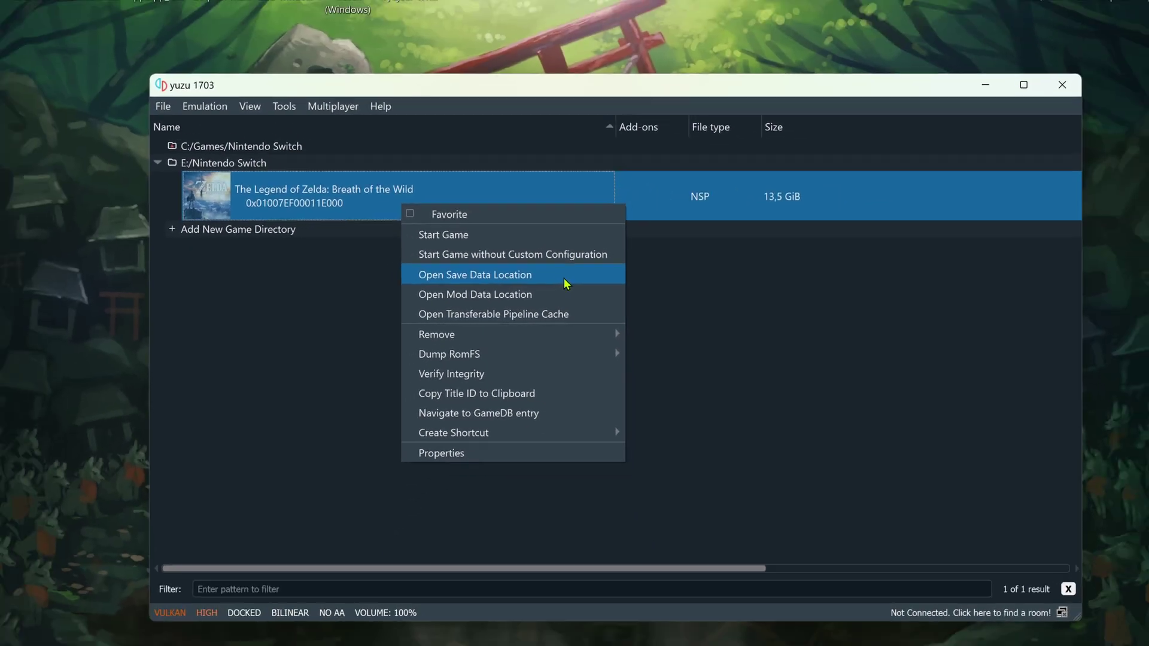
left_click(567, 285)
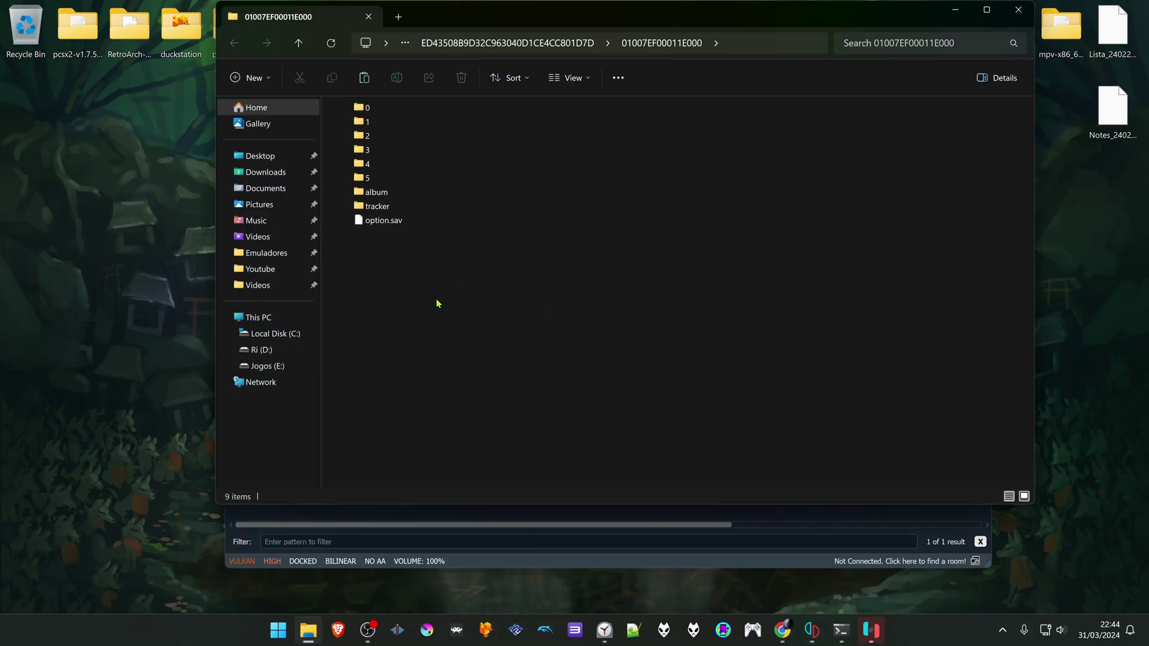
left_click_drag(429, 318, 367, 112)
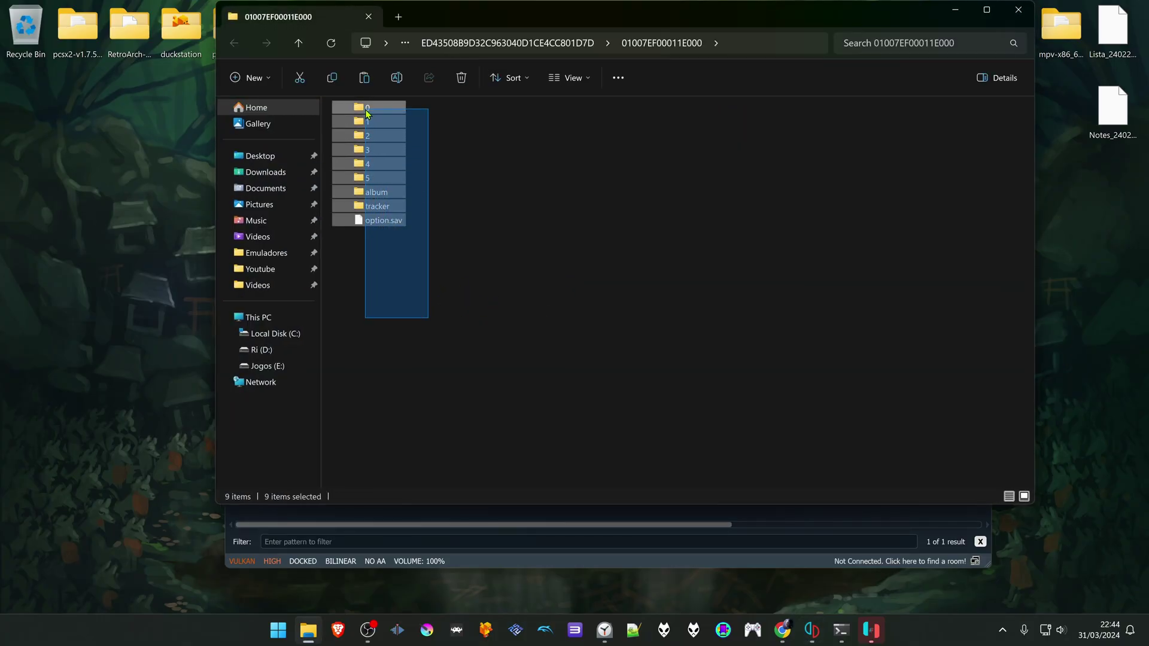
right_click(367, 113)
left_click(408, 127)
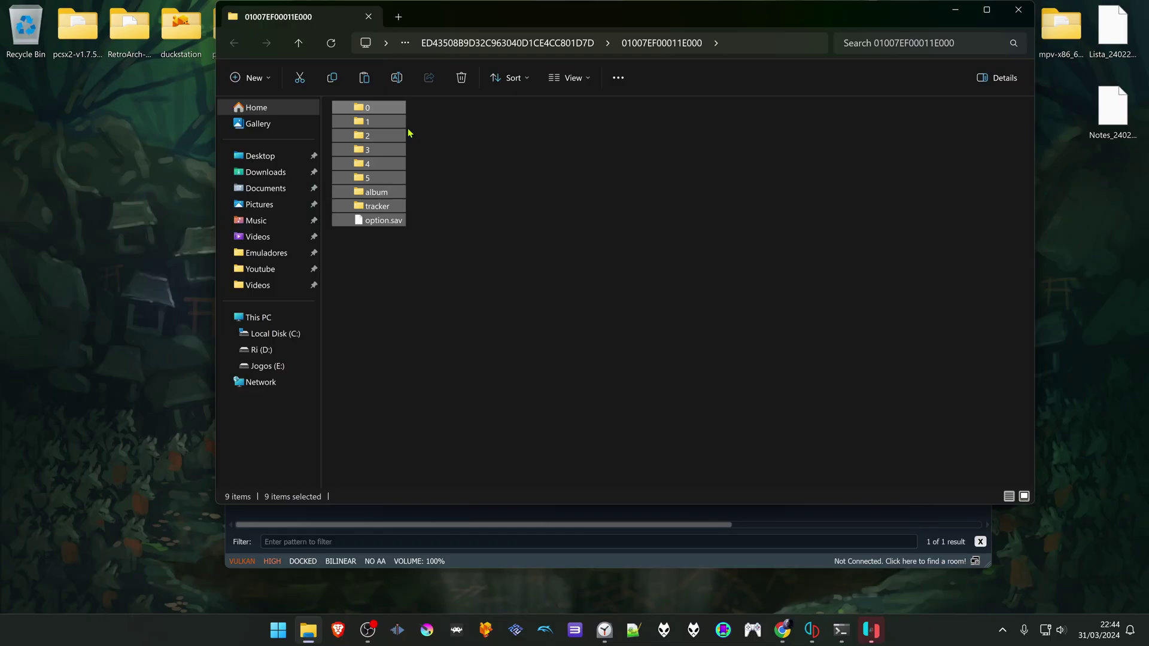
Step: Paste the copied yuzu saves into Breath of the Wild's empty Ryujinx user save folder
left_click(872, 629)
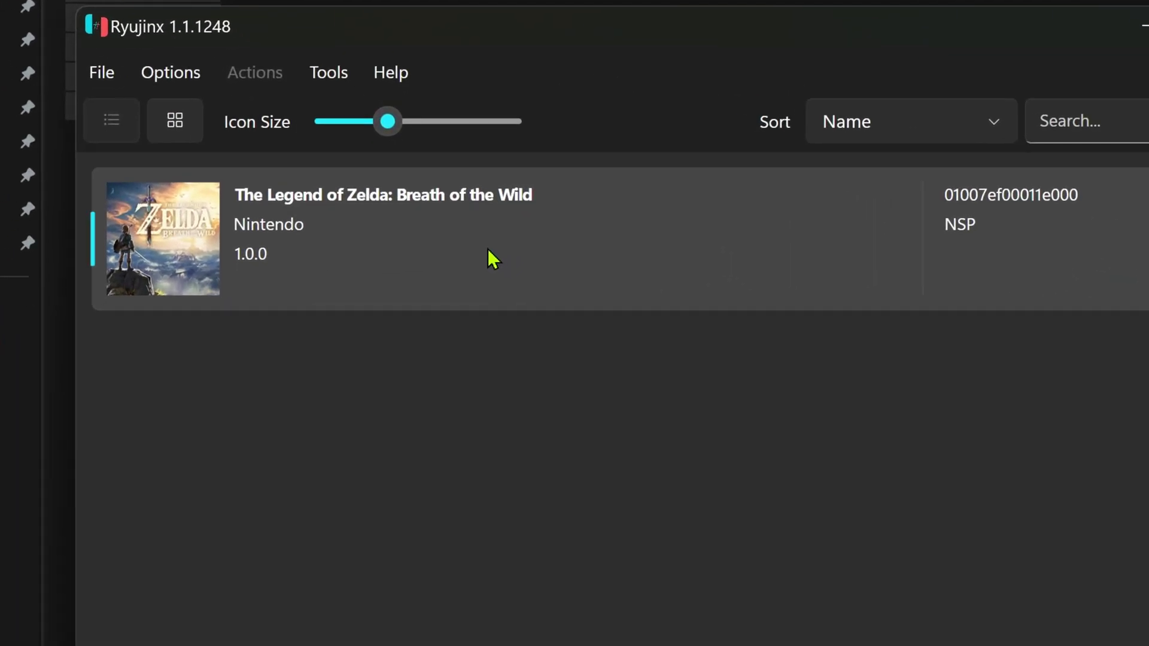
right_click(491, 256)
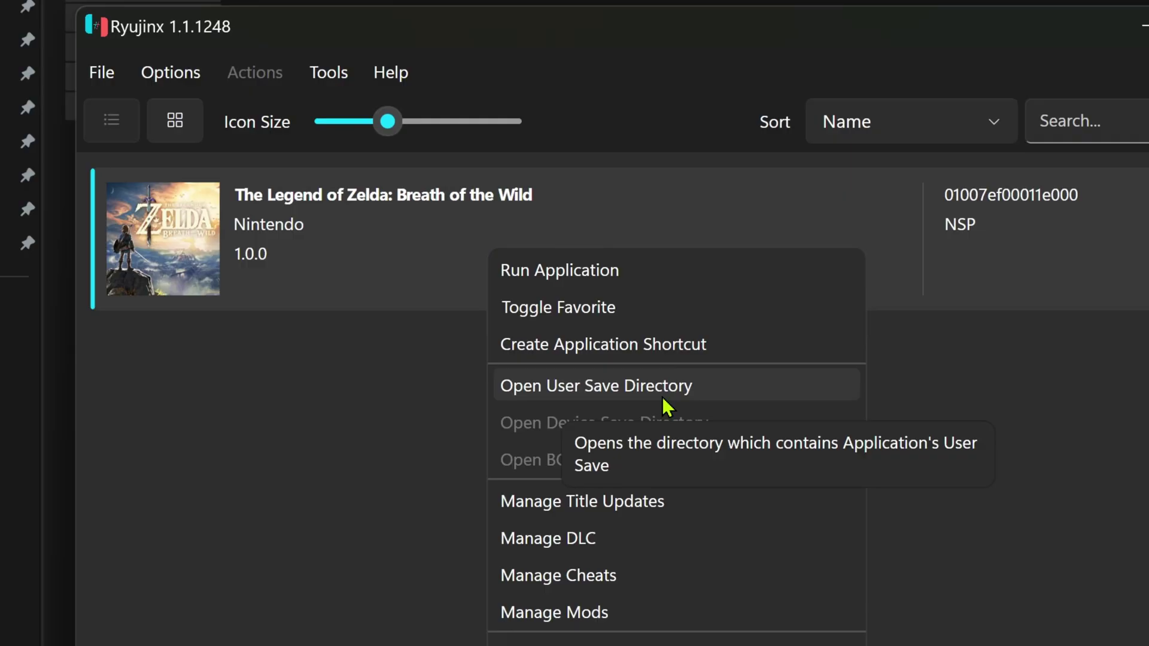
left_click(682, 373)
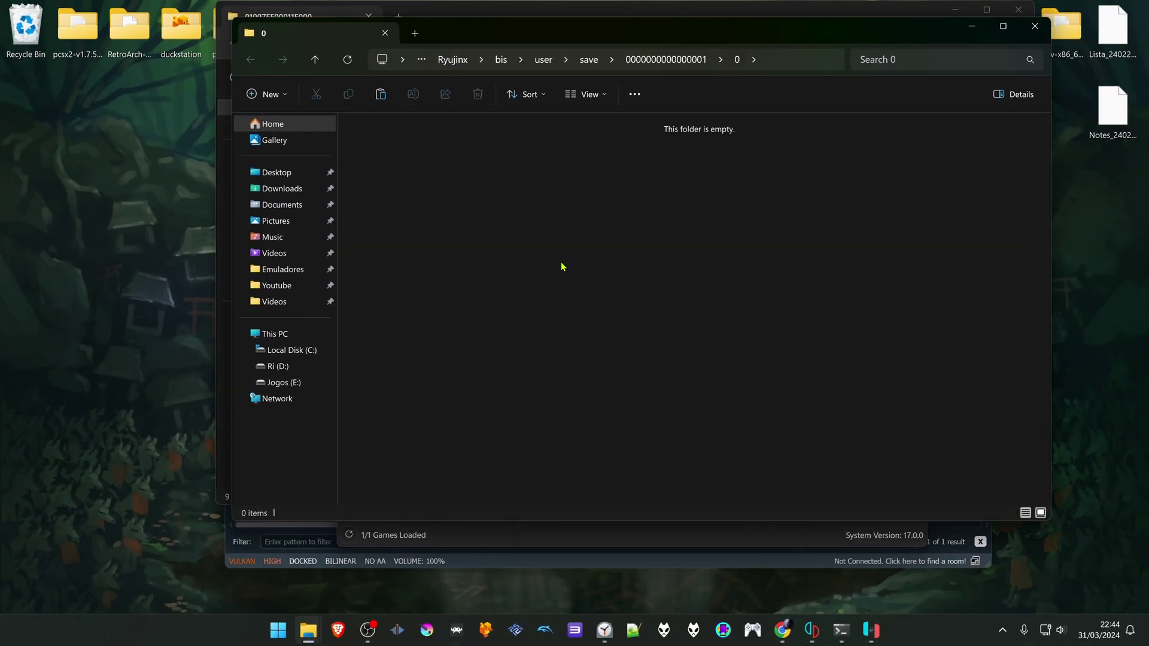
right_click(561, 267)
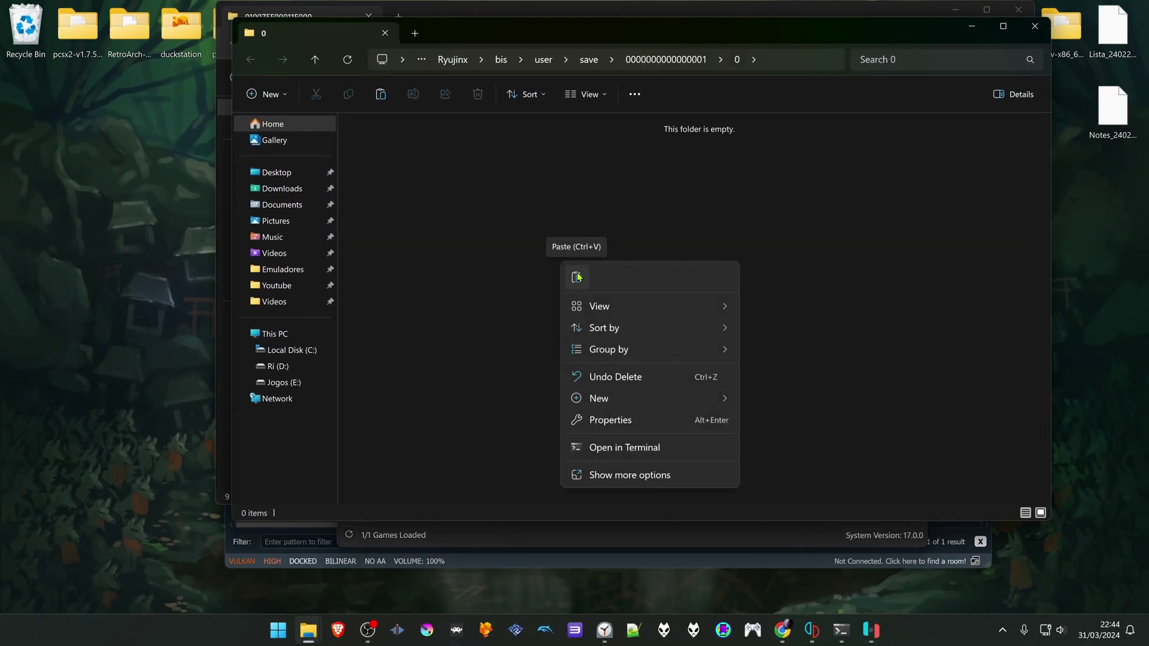
left_click(577, 278)
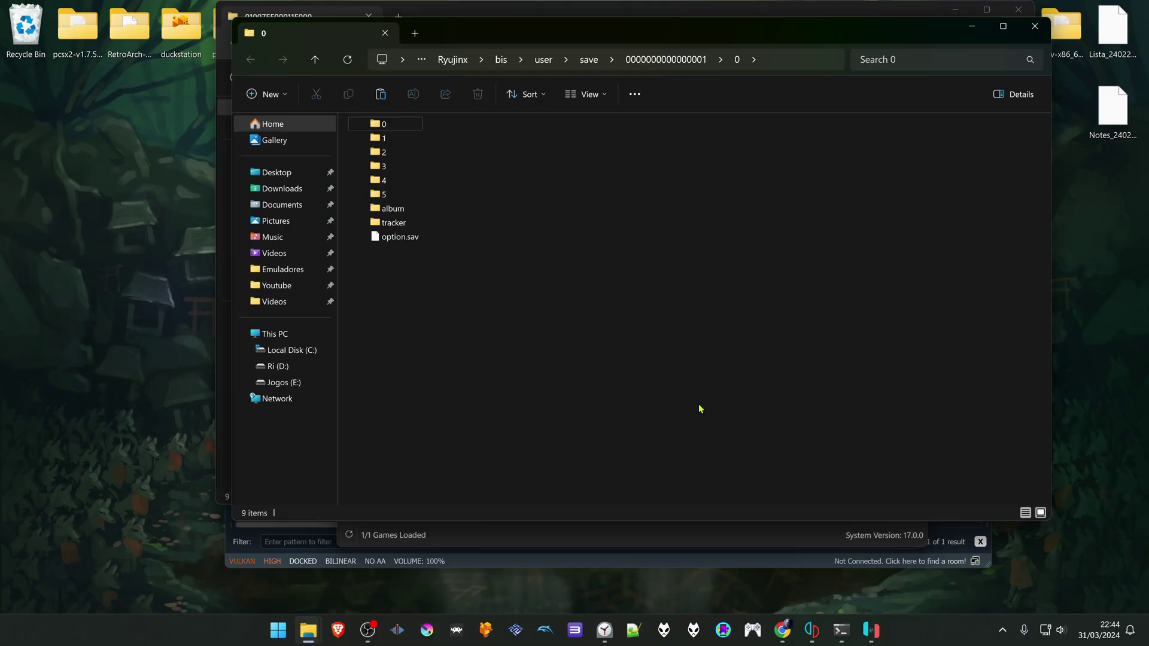
Step: Launch Breath of the Wild in Ryujinx and load the Mount Lanayru save via Continue
left_click(871, 631)
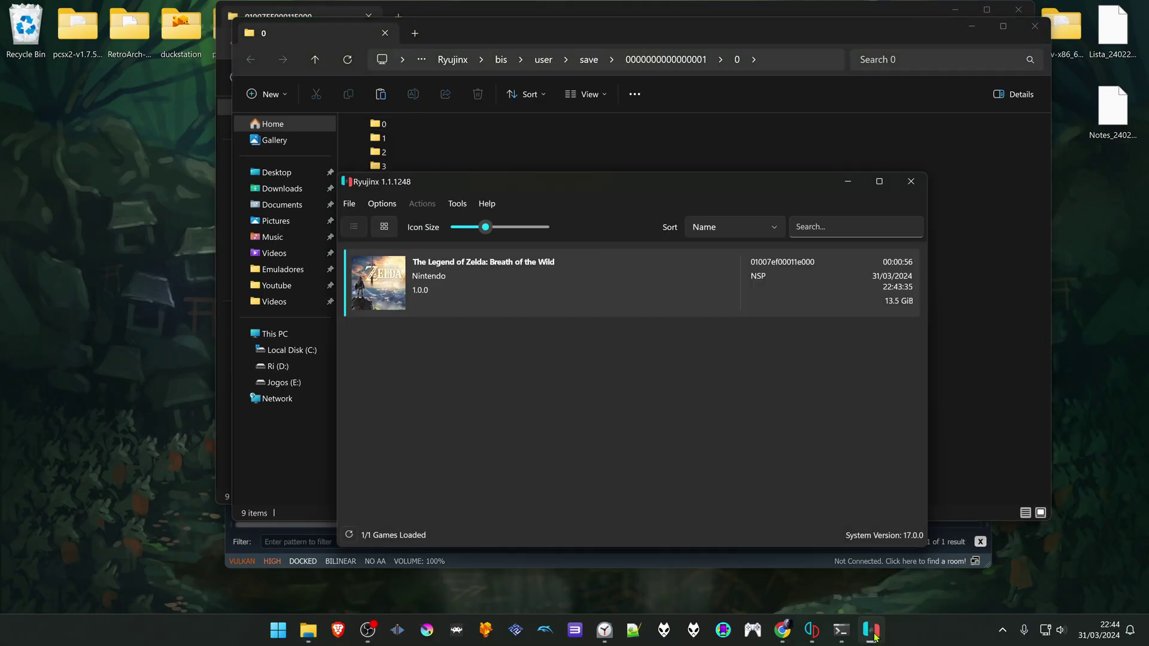
double_click(551, 300)
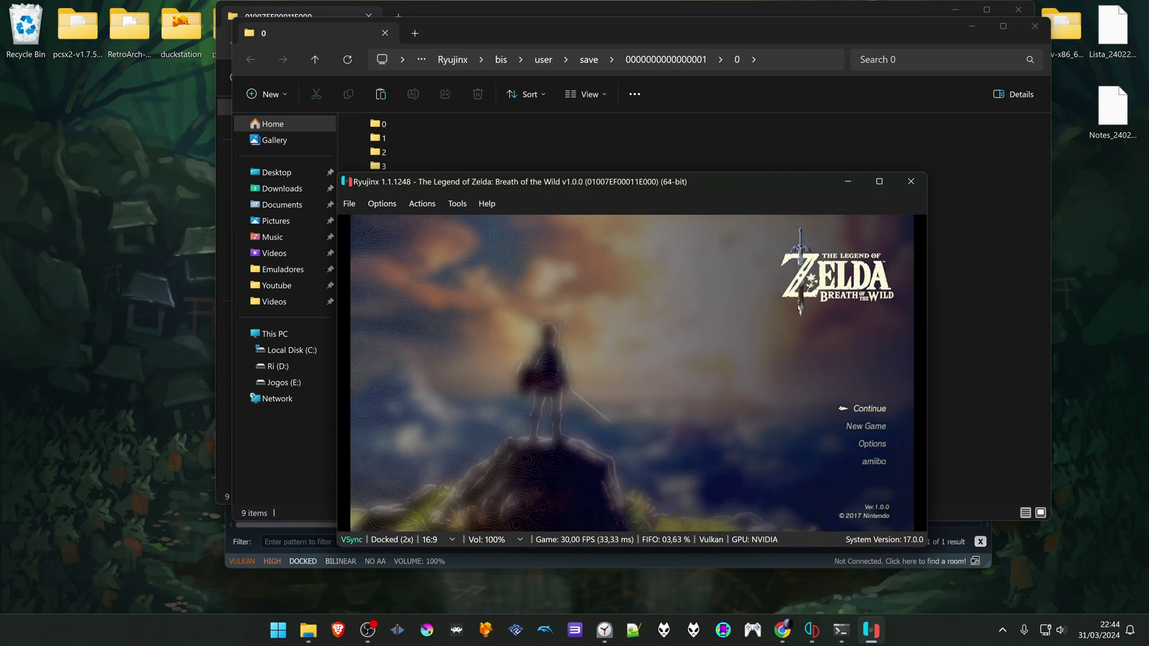
key("z")
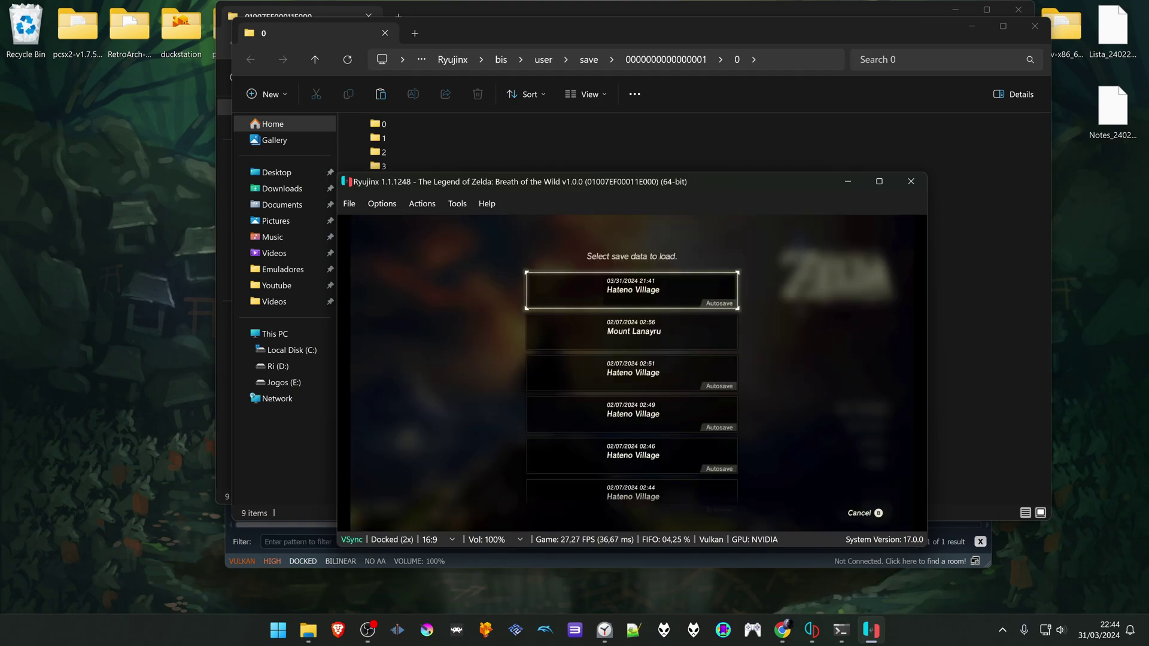
key("Down")
key("Down")
key("Down")
key("Down")
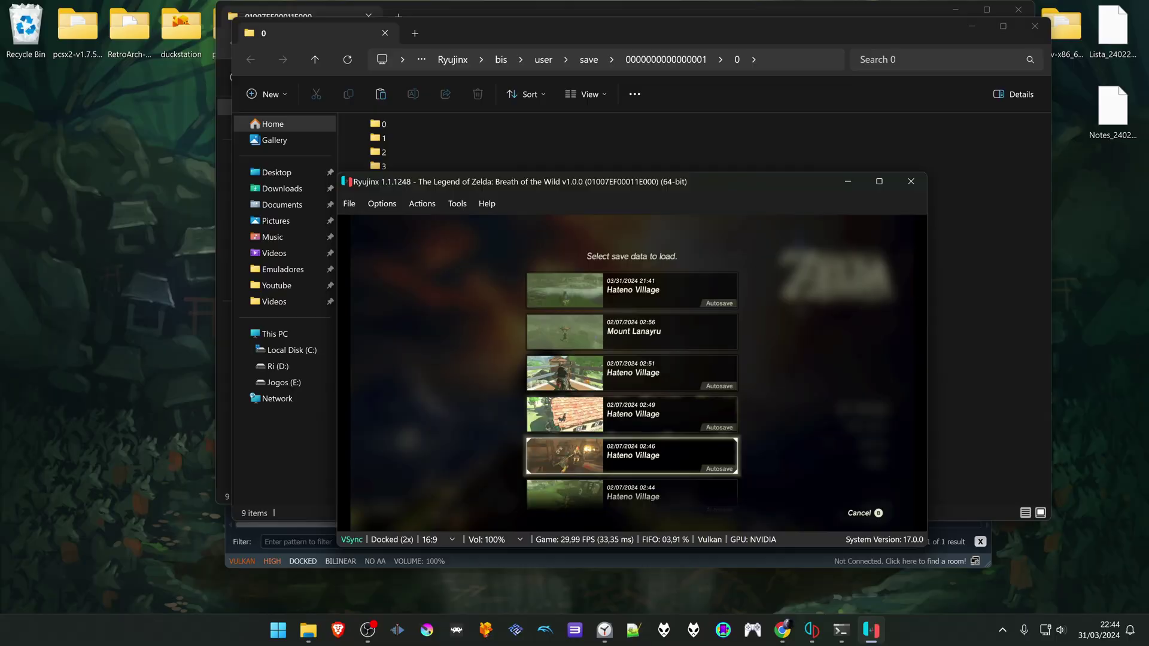
key("Down")
key("Up")
key("Up")
key("Up")
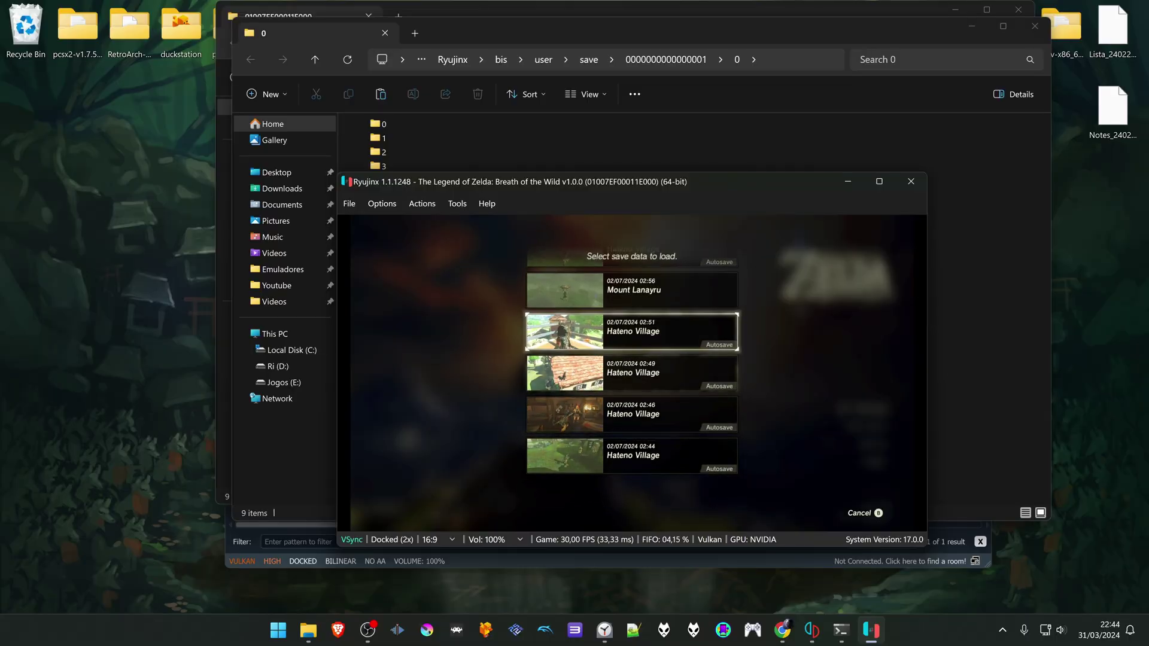
key("Up")
key("Up")
key("Down")
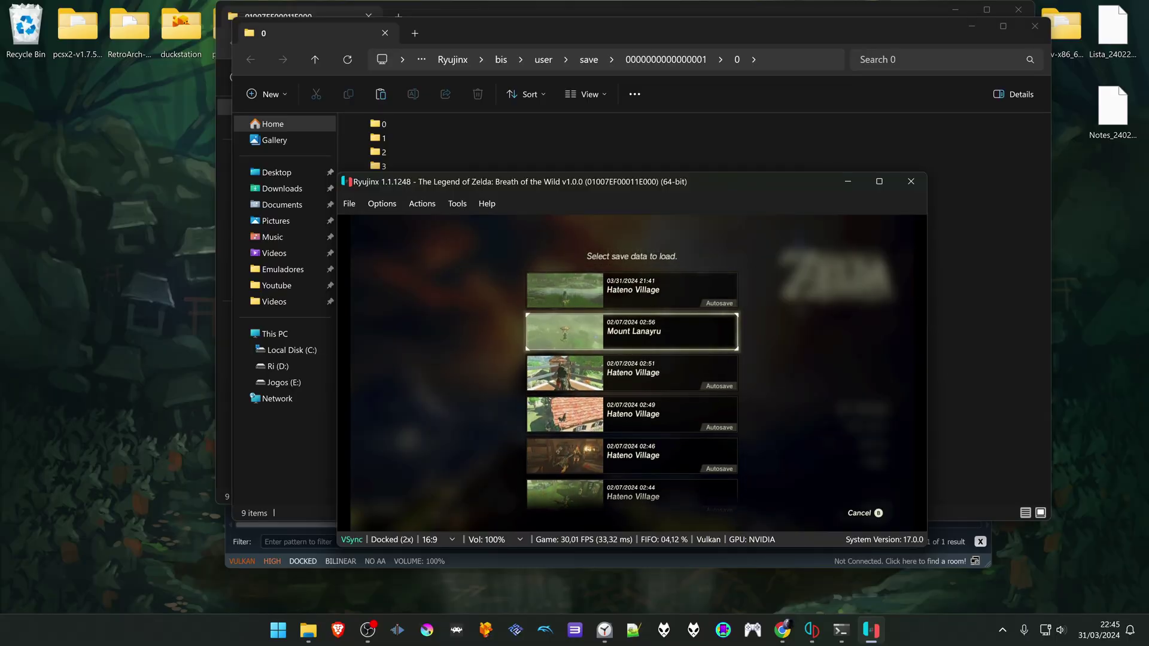
key("z")
key("z")
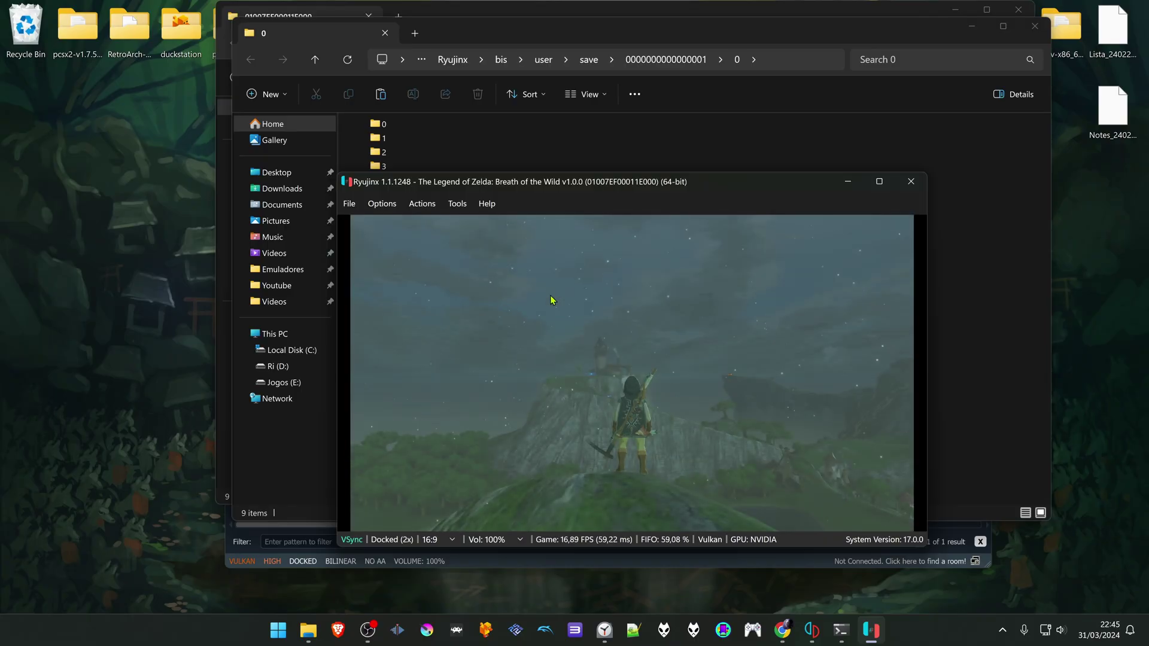
Step: Swing and spin-attack with the Farming Hoe, glide briefly, then bring up the emulation actions
key("v")
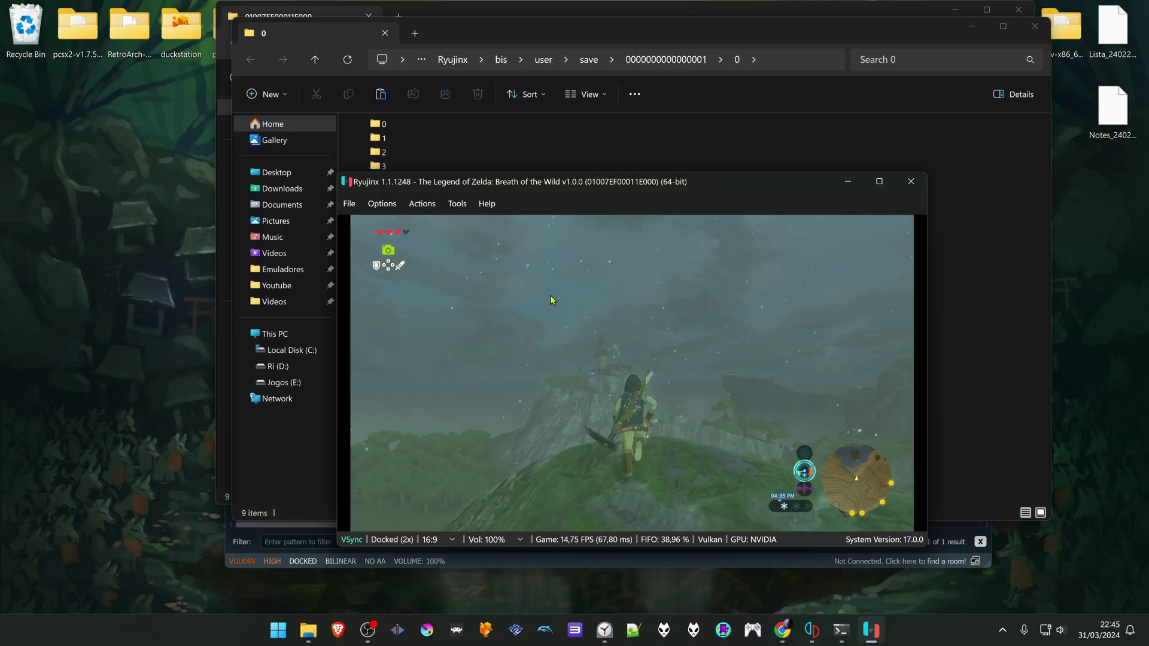
key("v")
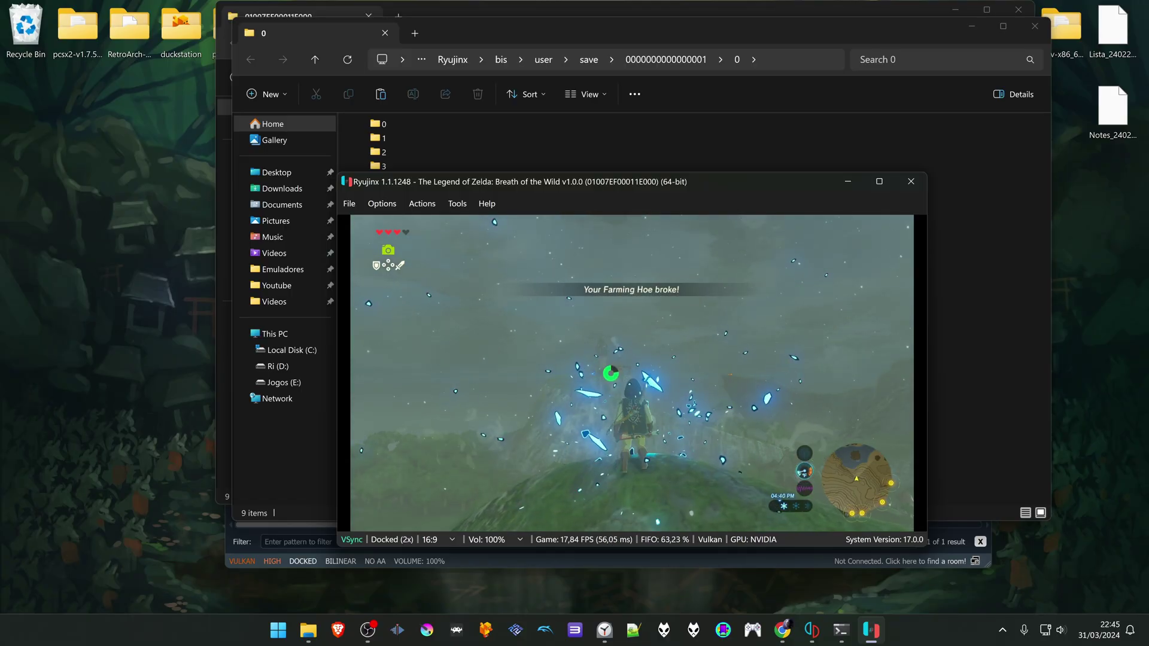
key("c")
key("c")
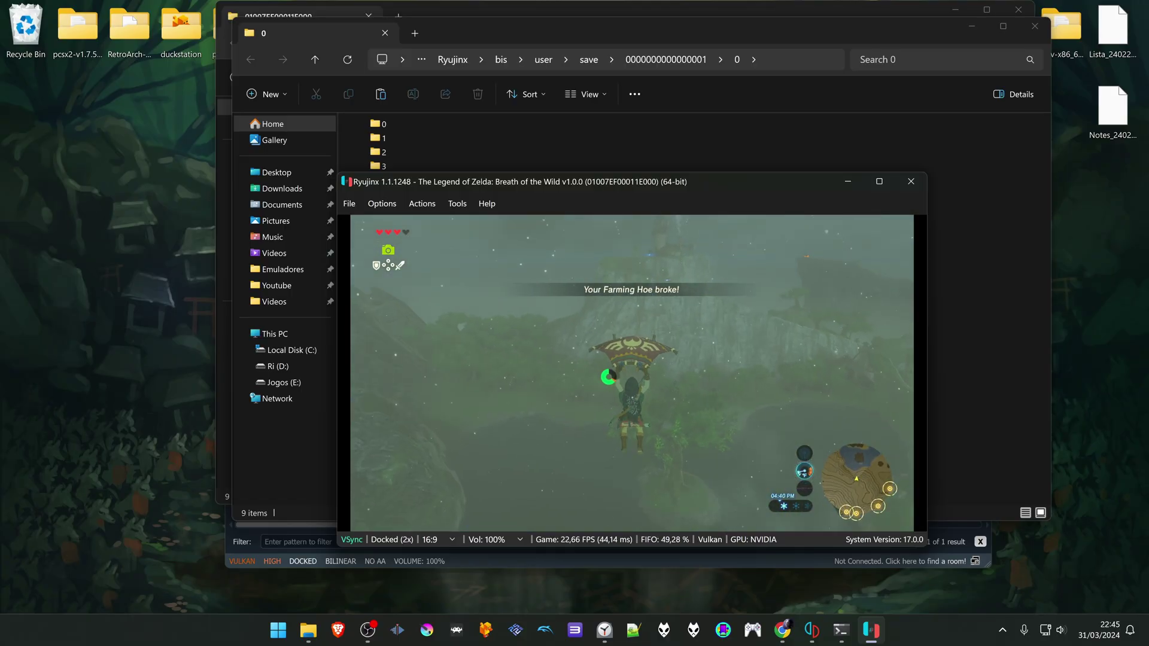
key("x")
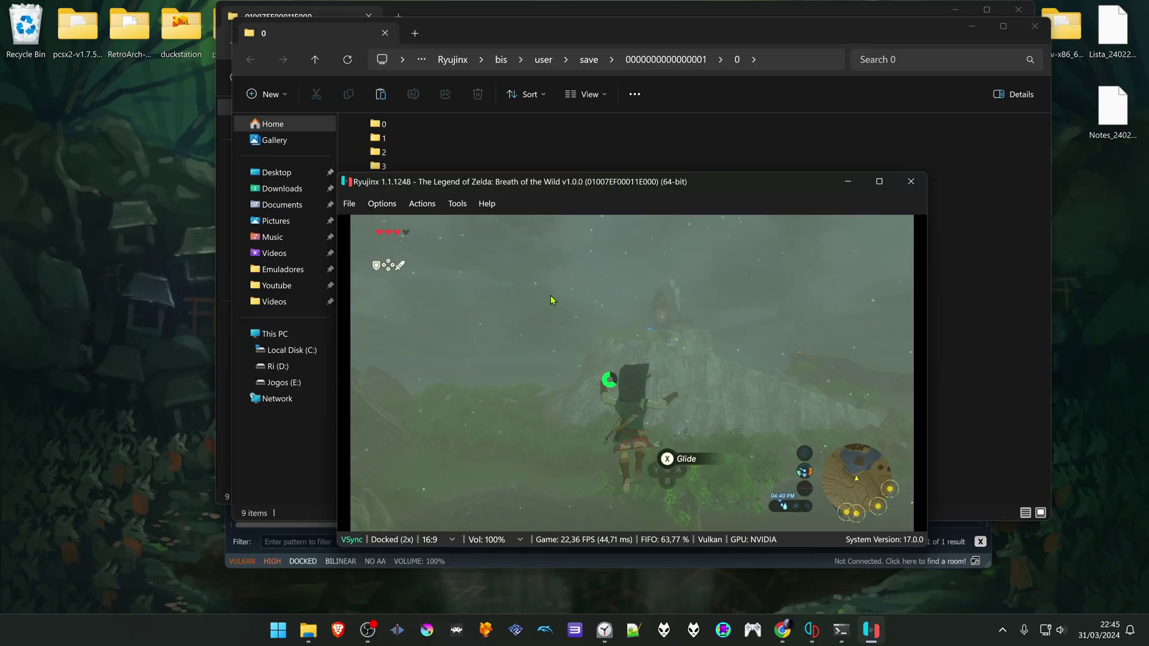
left_click(423, 204)
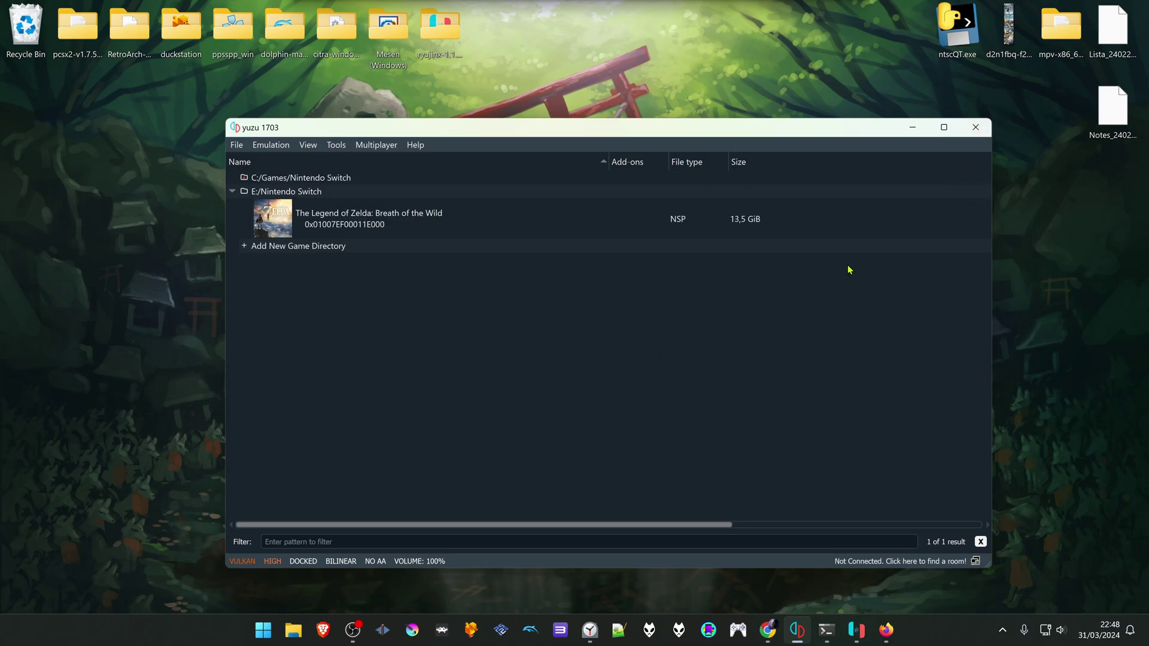
Step: Close yuzu, open C:\Users\<user> in File Explorer, and turn on hidden items
left_click(976, 128)
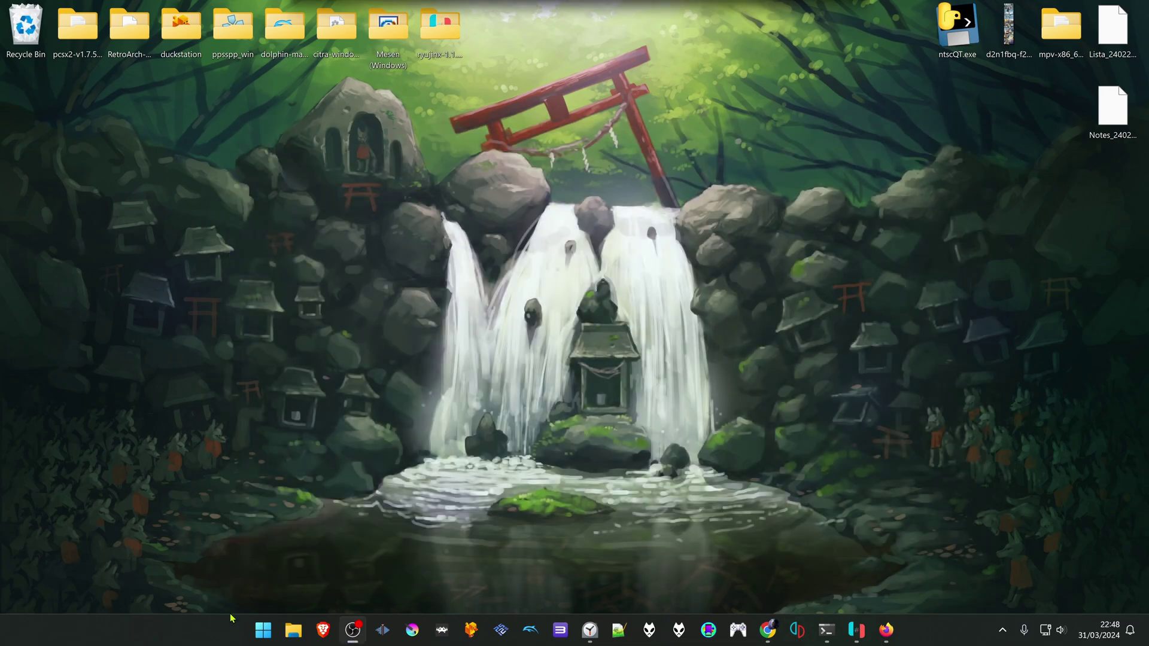
left_click(293, 631)
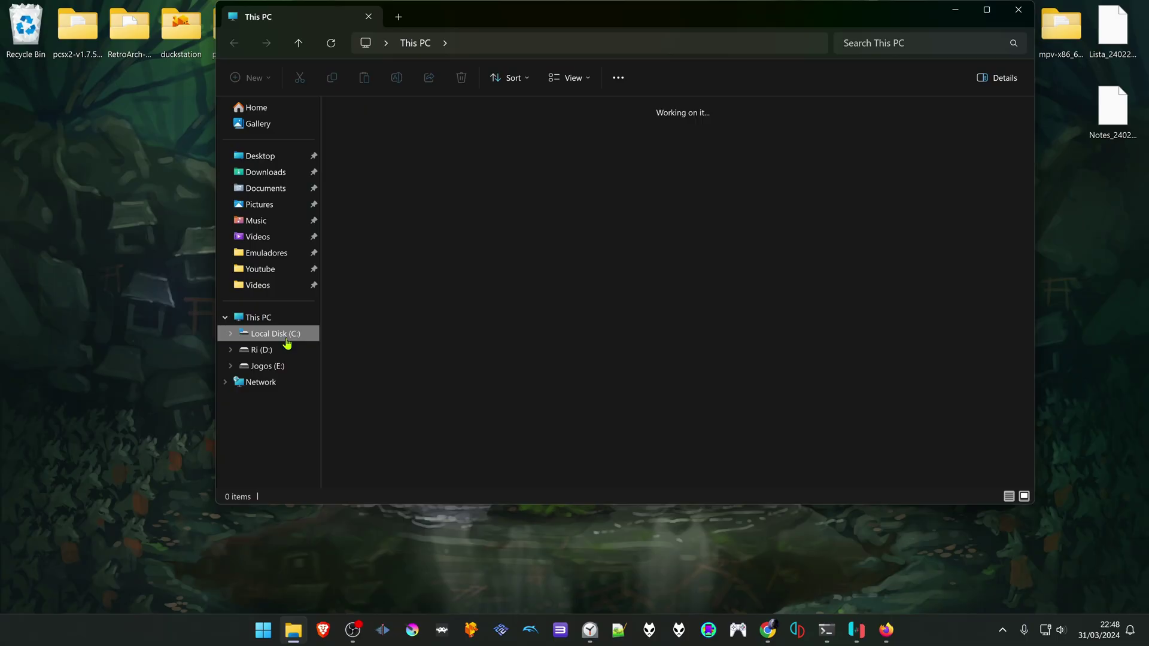
left_click(285, 340)
double_click(386, 152)
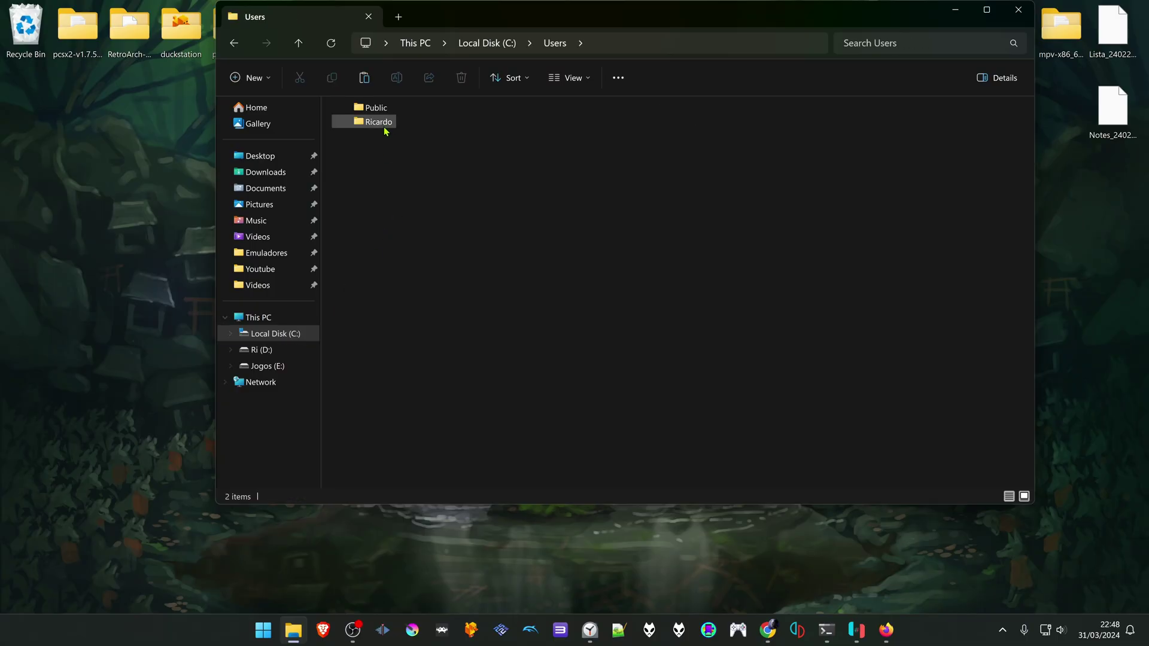
double_click(384, 131)
left_click(587, 79)
mouse_move(574, 326)
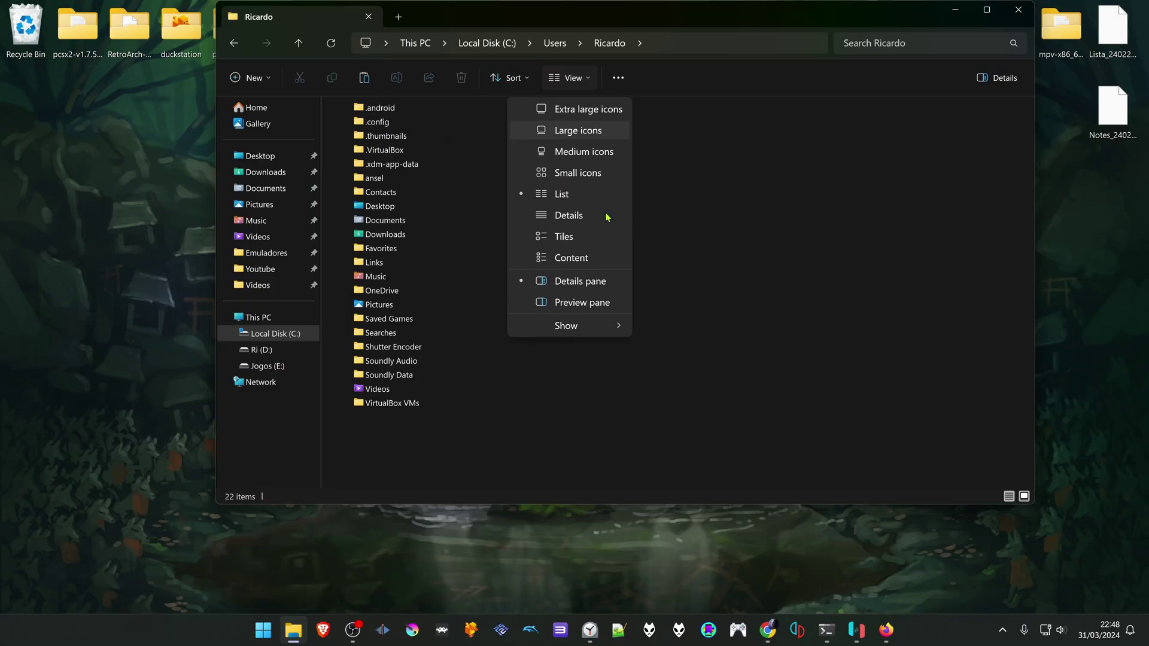
left_click(723, 418)
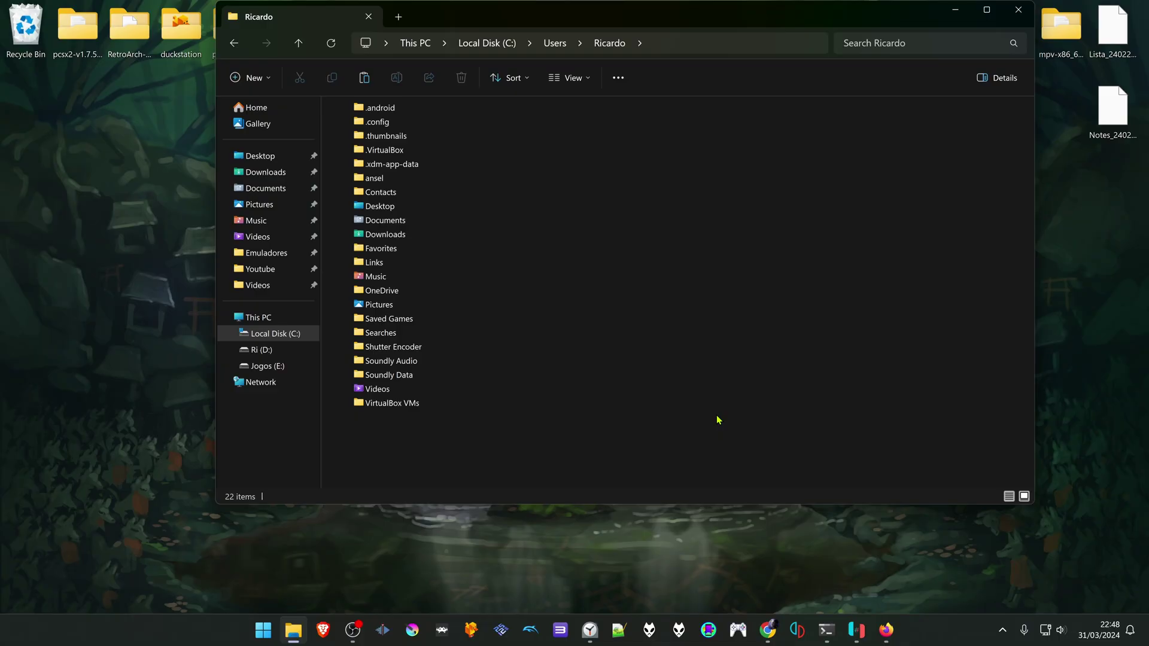
double_click(398, 193)
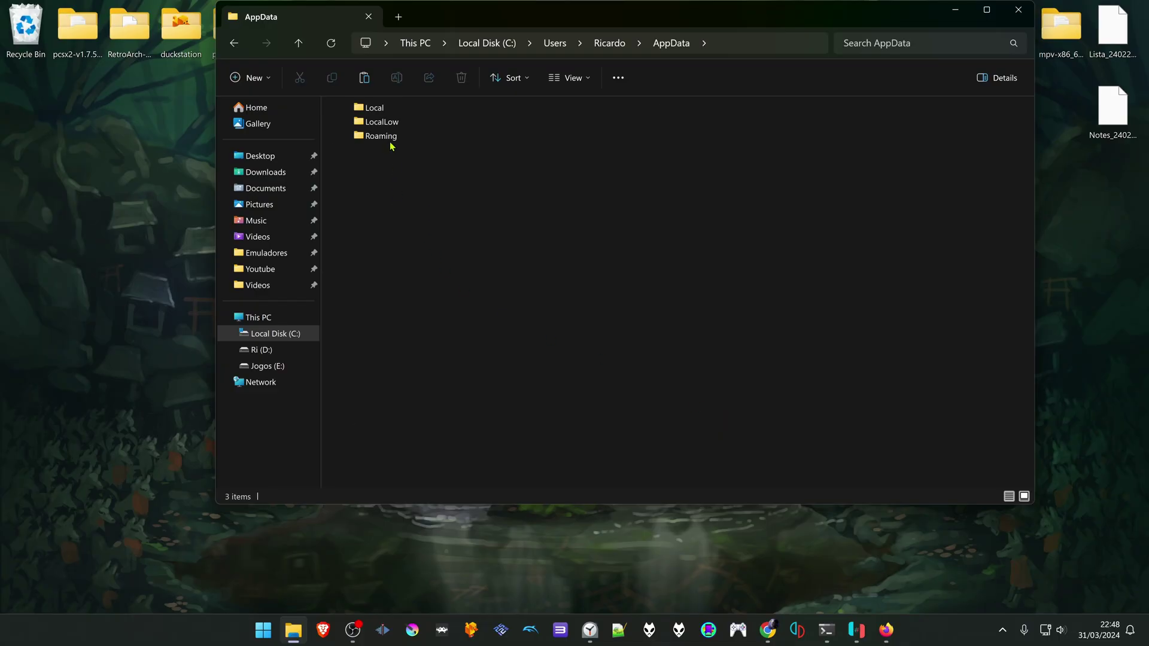
double_click(385, 136)
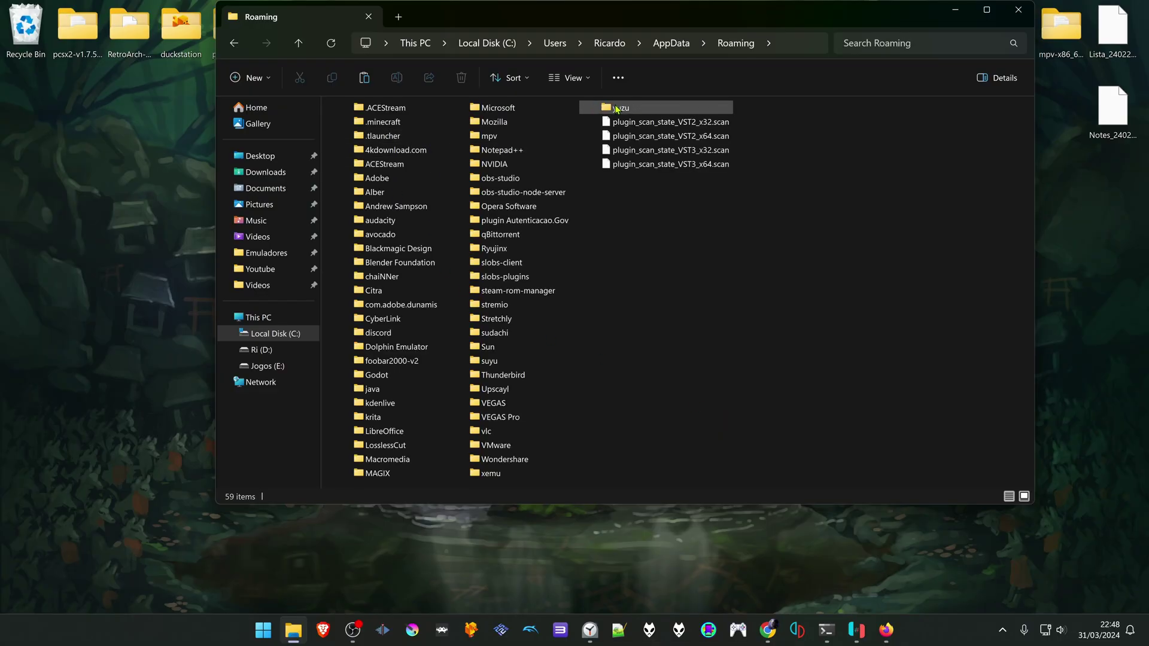
double_click(617, 108)
double_click(377, 240)
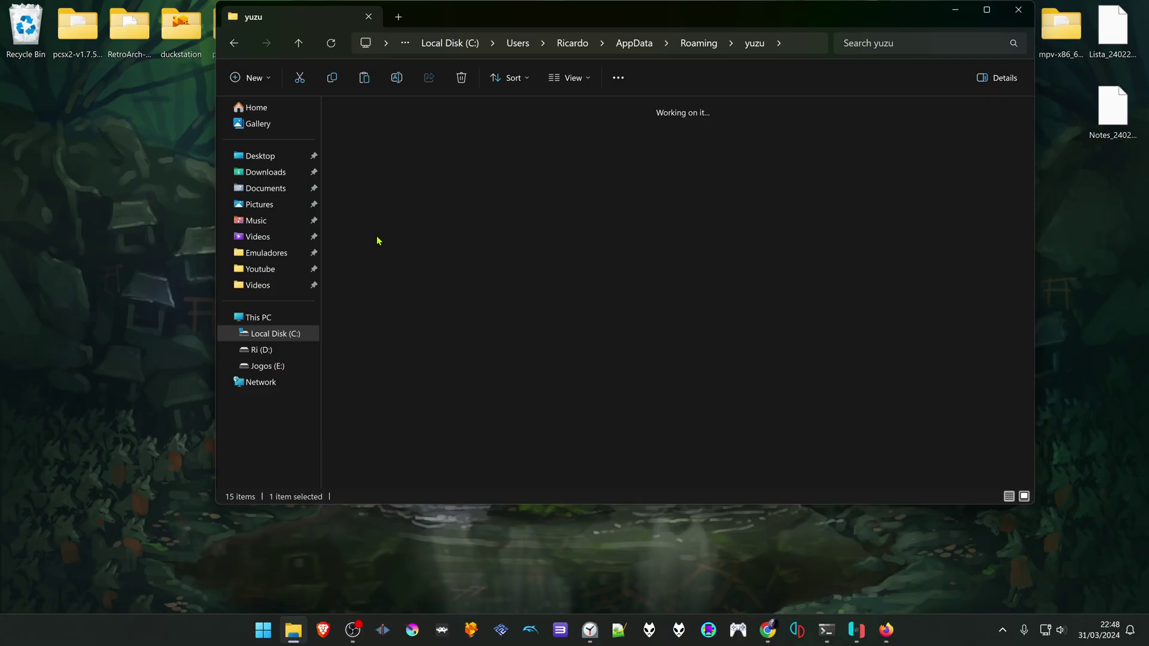
double_click(375, 121)
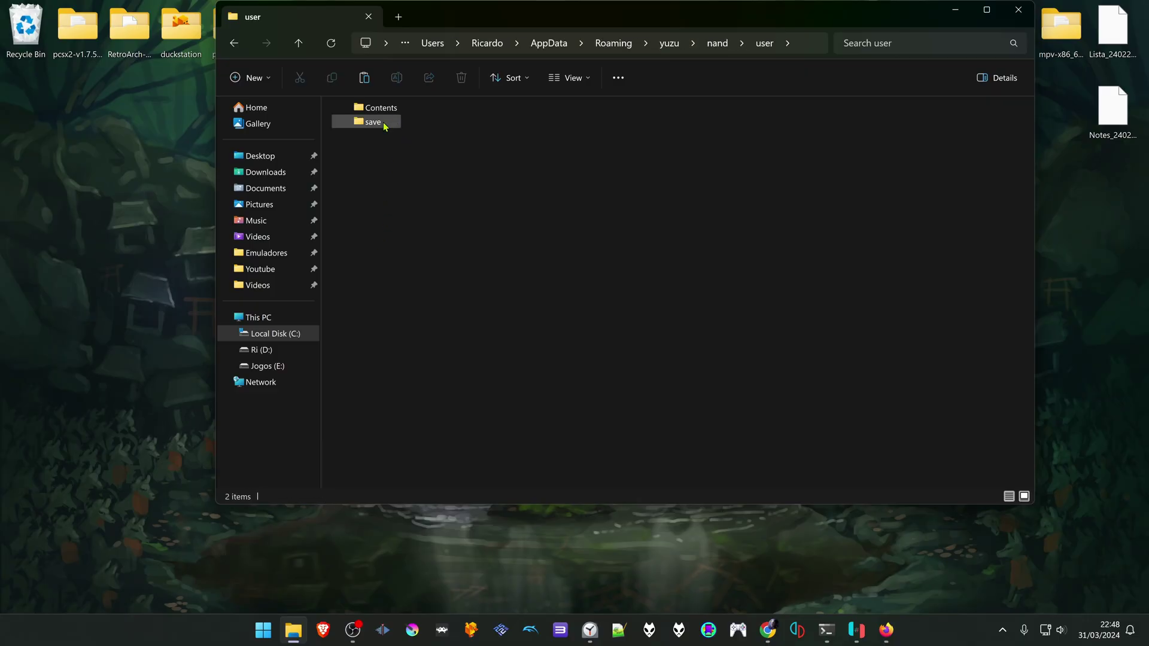
double_click(385, 126)
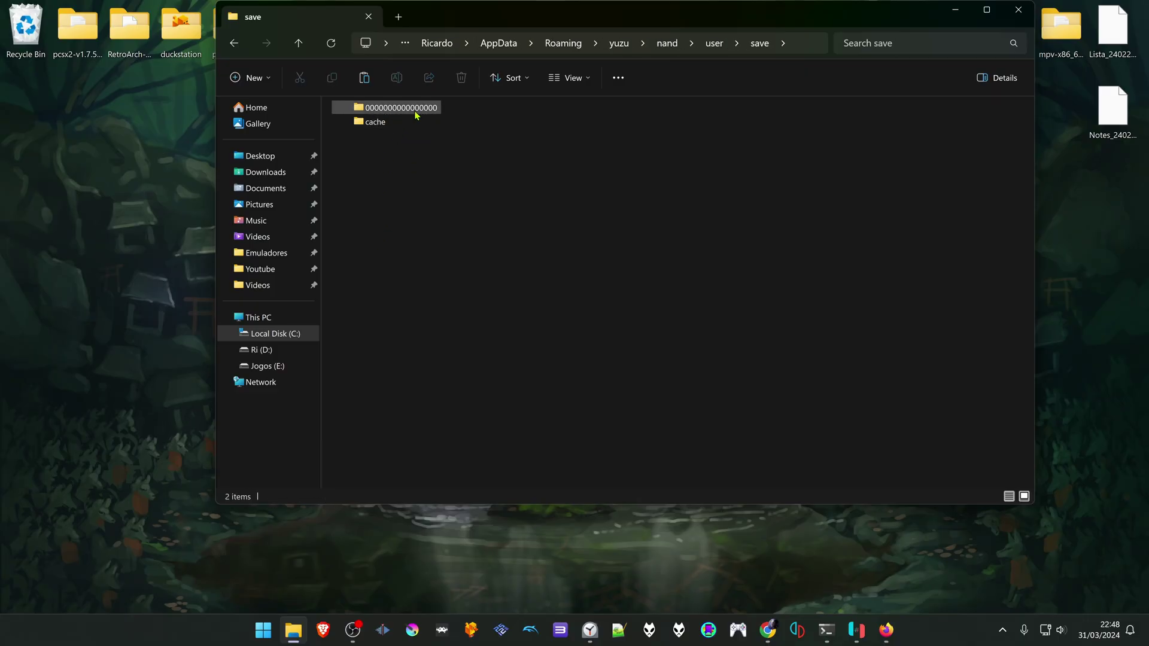
double_click(424, 110)
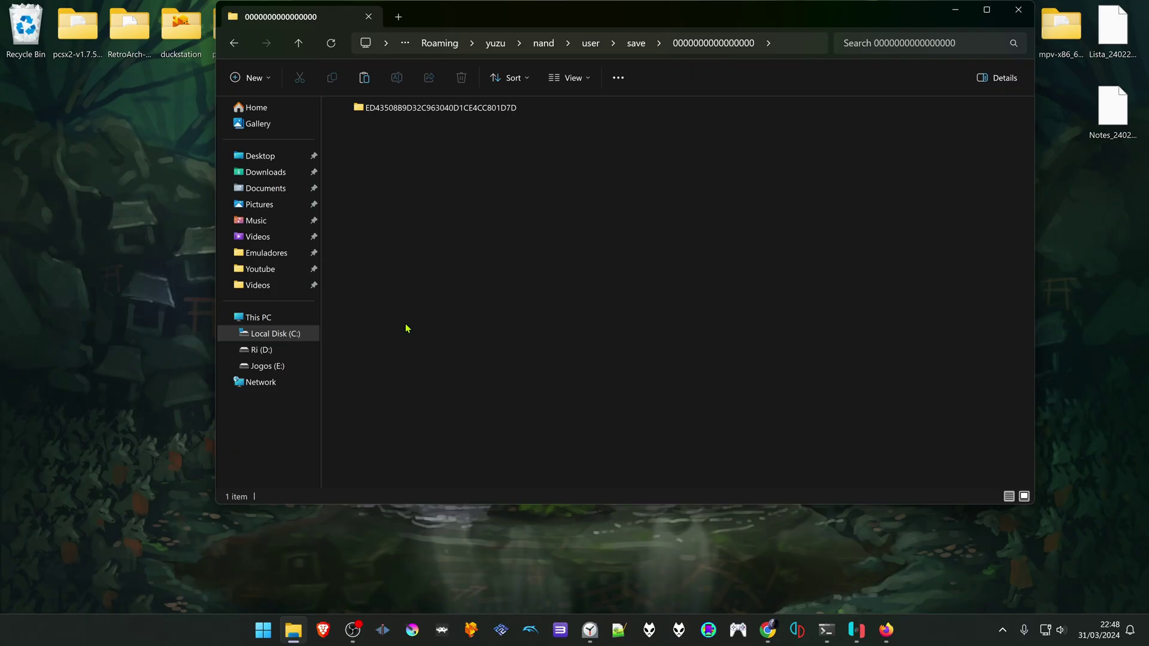
double_click(463, 110)
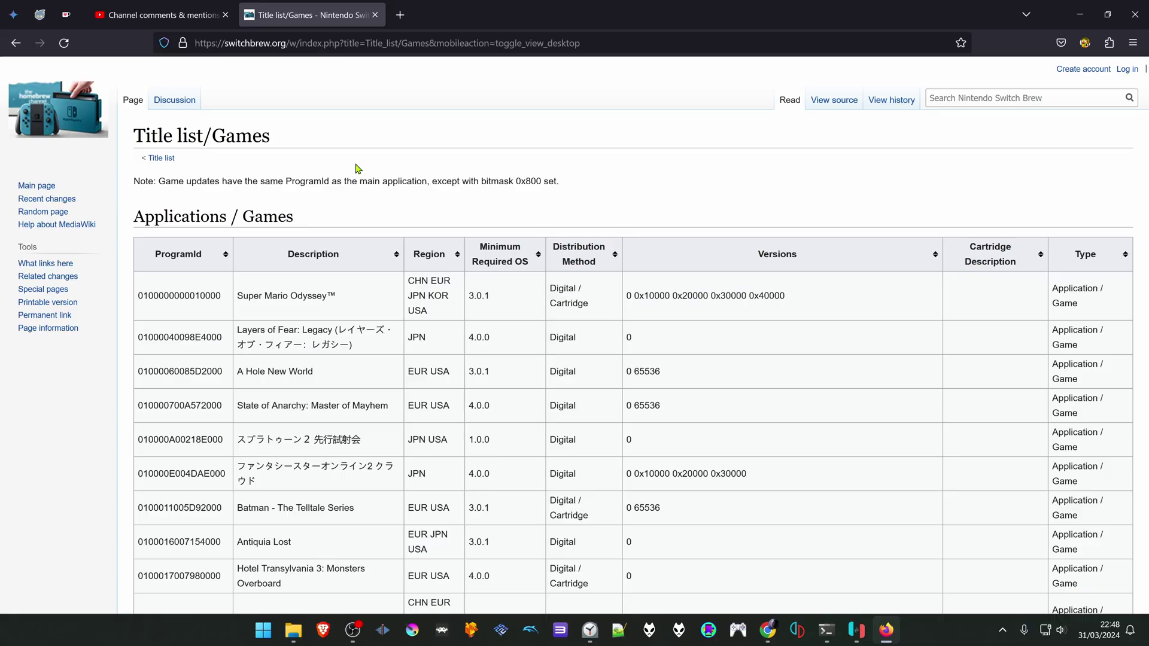
Step: Search SwitchBrew's title list for 'breath of the wild' and select its ID 01007EF00011E000
key("ctrl+f")
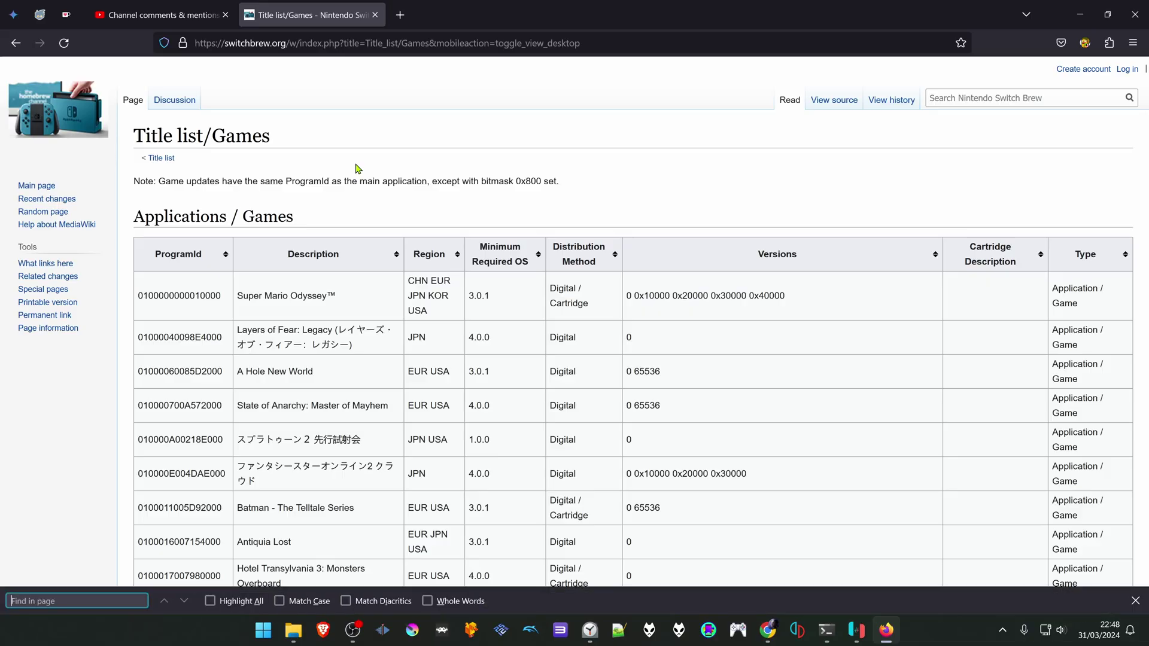
type("breath of the wild")
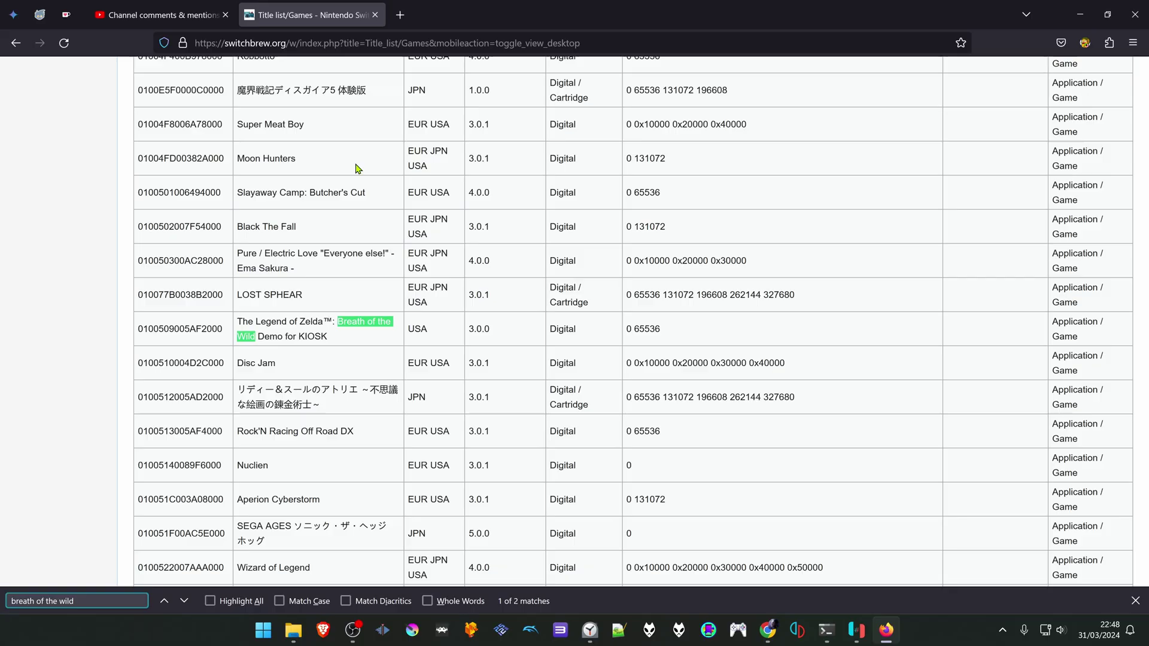
left_click(183, 603)
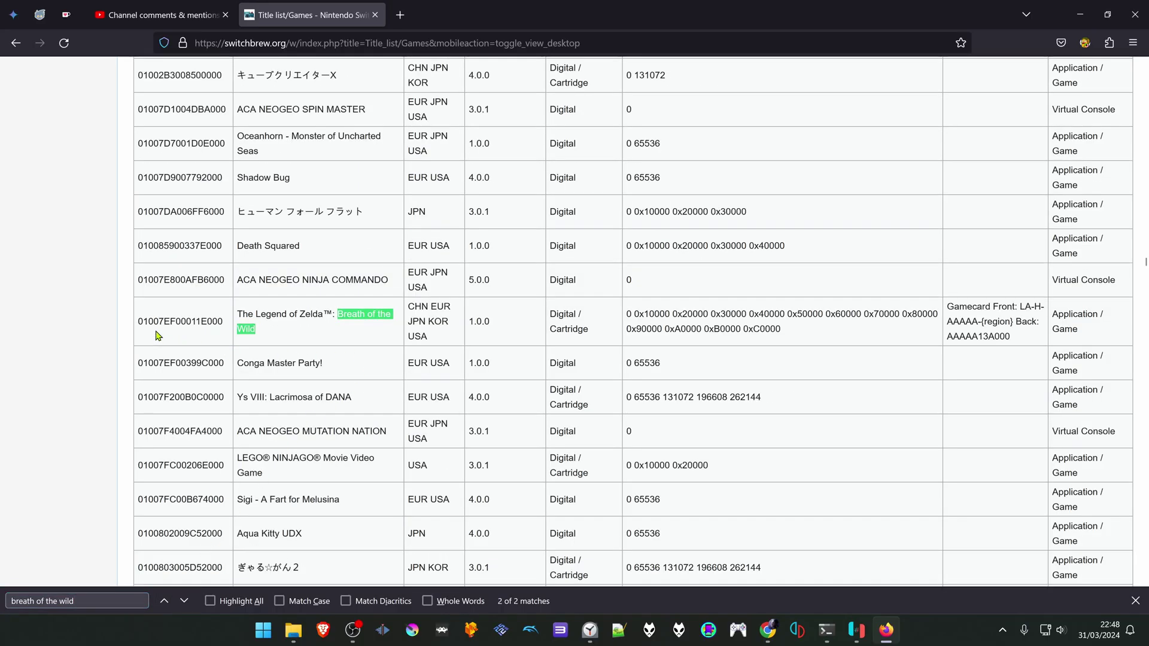
left_click_drag(140, 321, 181, 324)
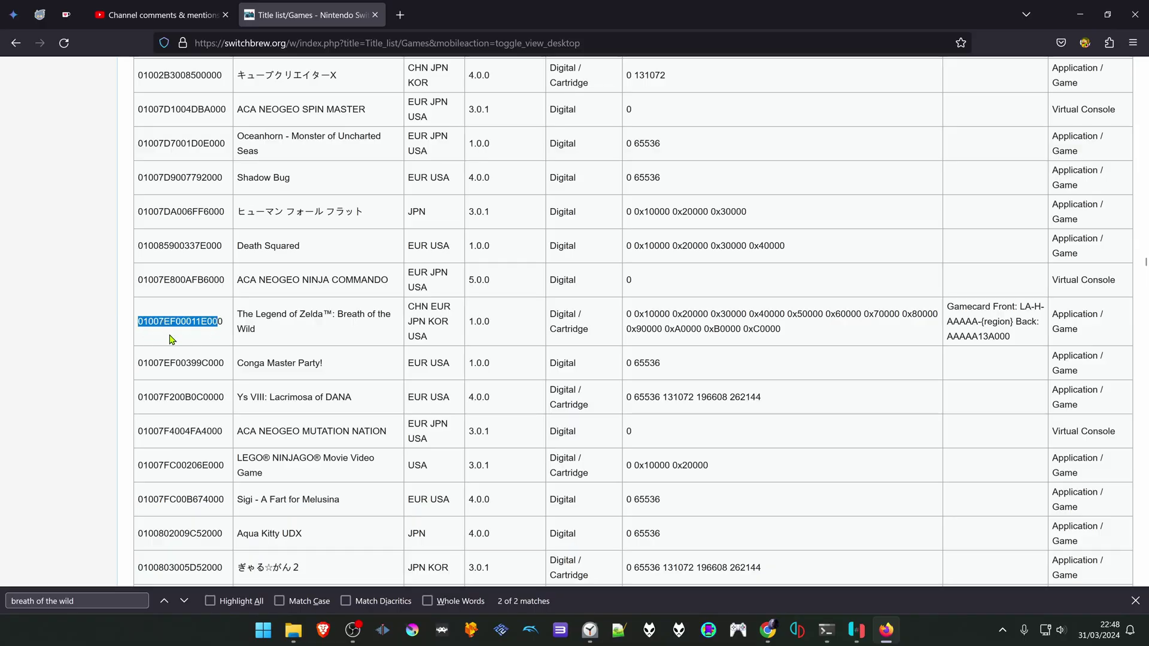
Step: Open yuzu's 01007EF00011E000 save folder and select all nine save items
left_click(294, 630)
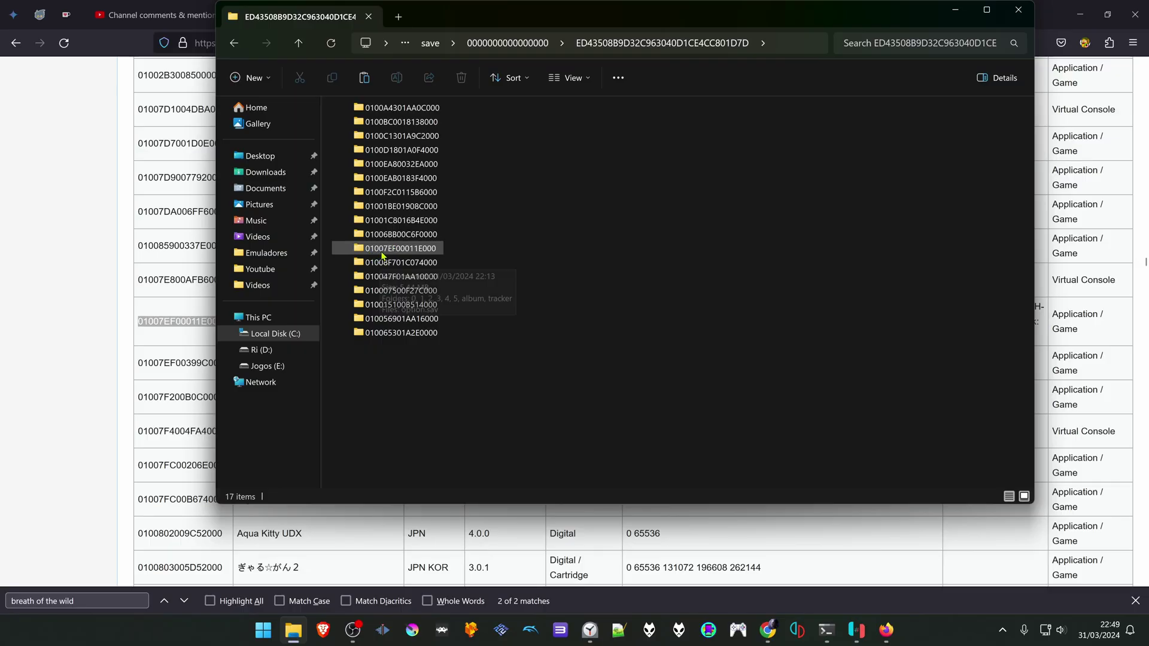
double_click(425, 252)
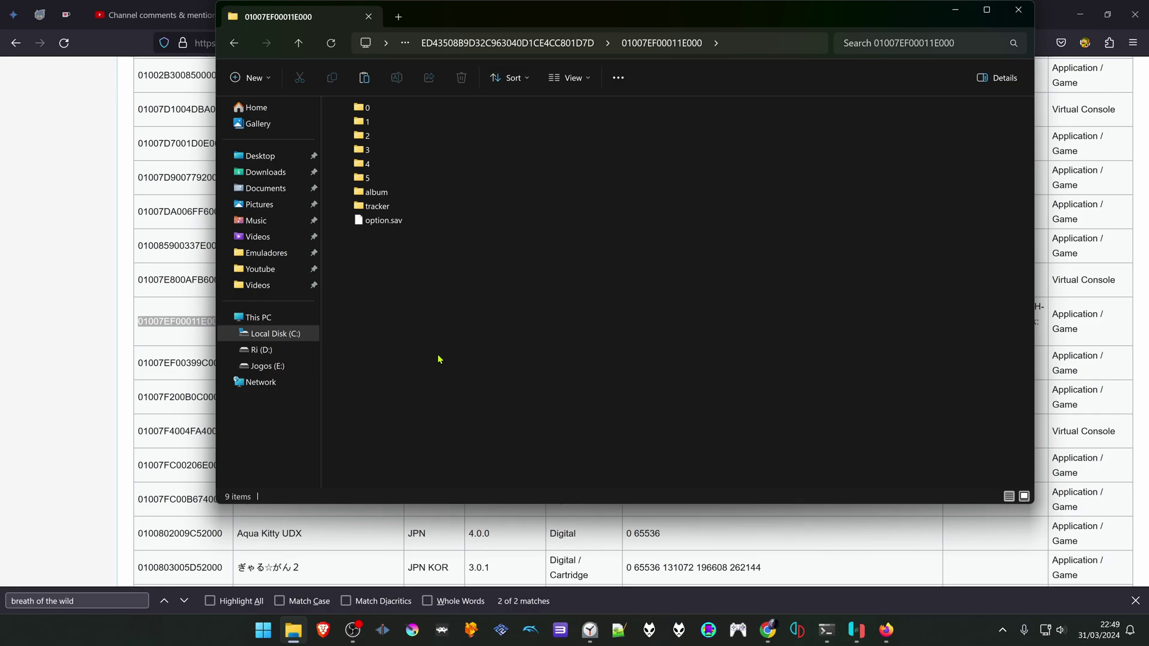
left_click_drag(439, 360, 365, 112)
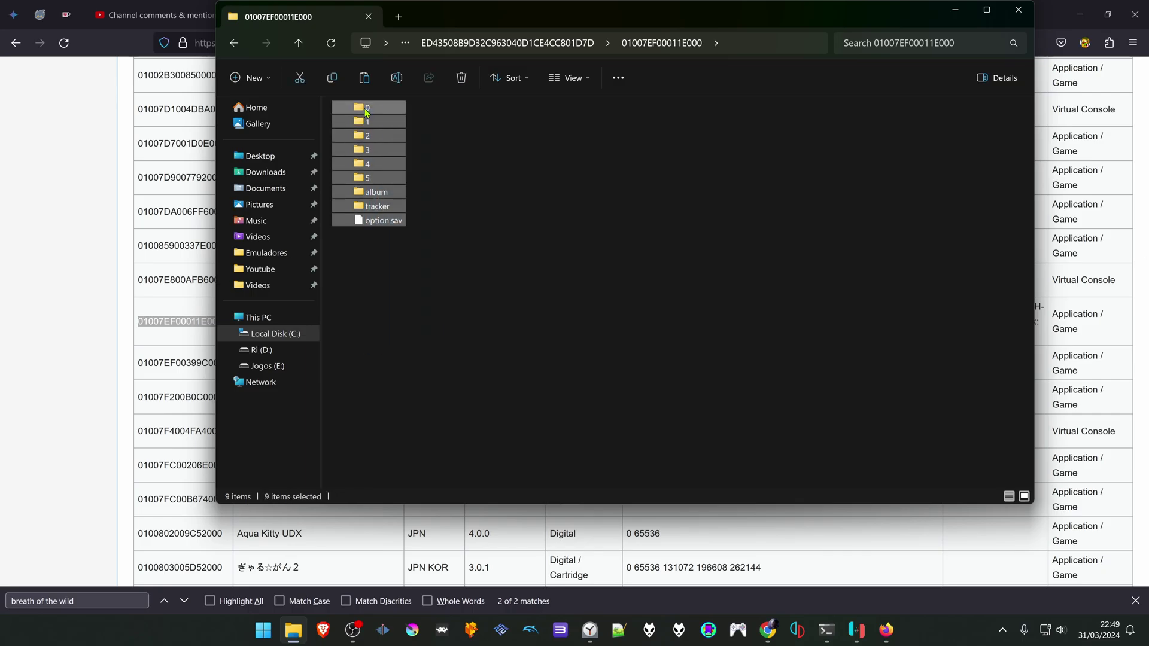
Step: Paste the yuzu saves into Breath of the Wild's Ryujinx user save directory, replacing existing files
left_click(856, 633)
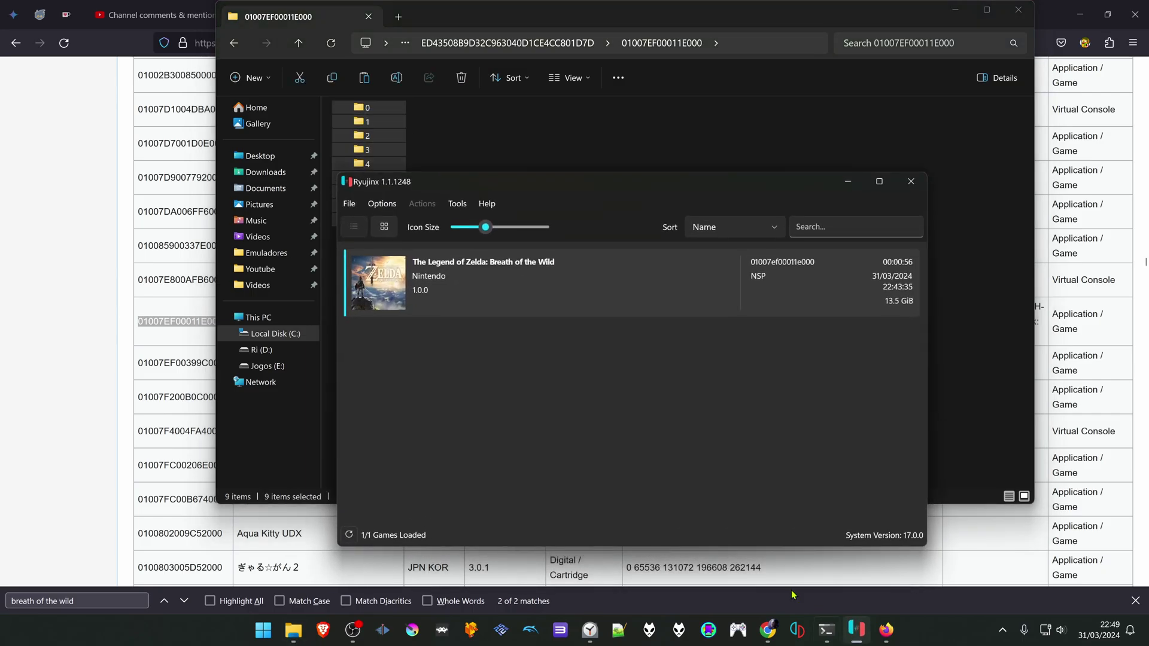
right_click(530, 304)
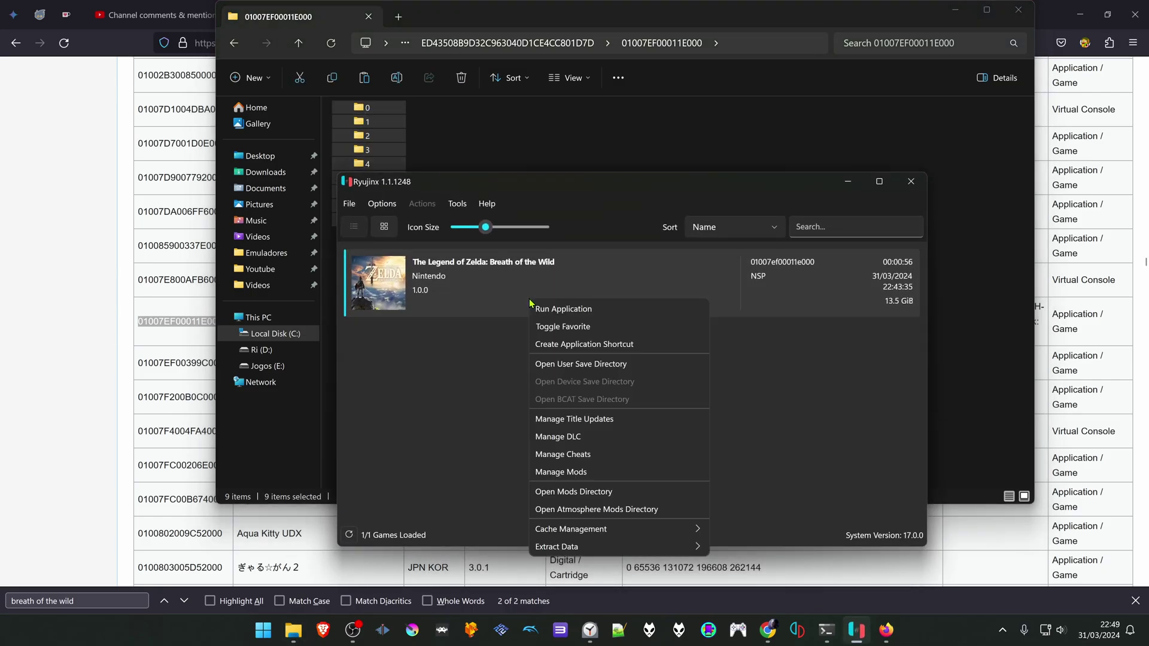
left_click(644, 364)
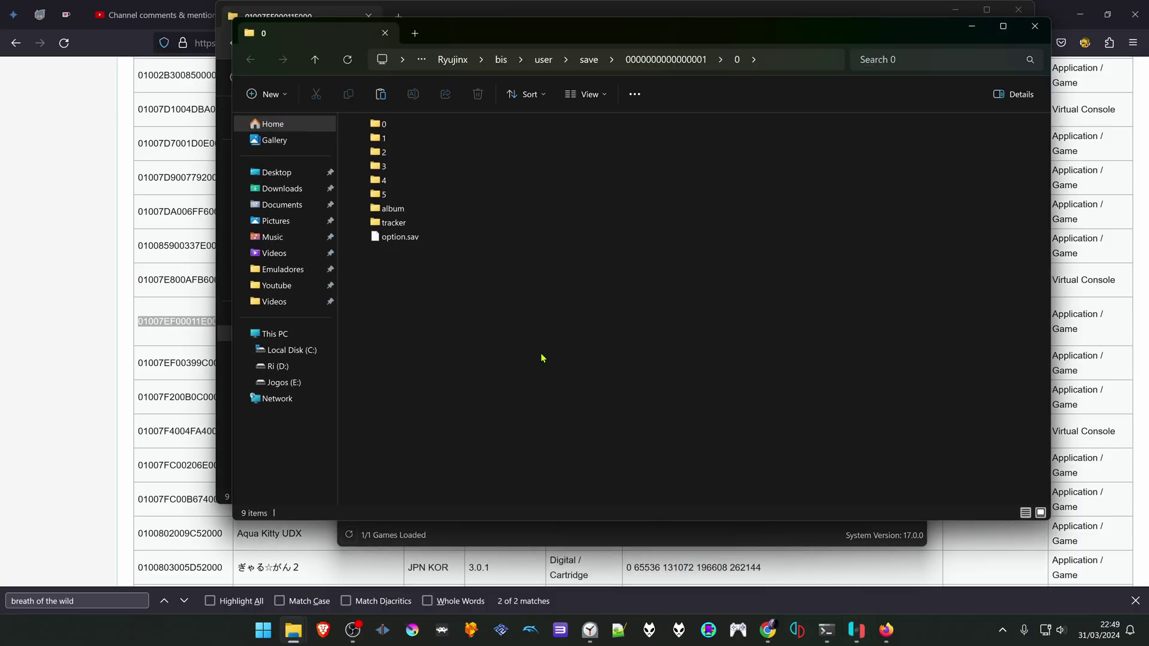
key("ctrl+v")
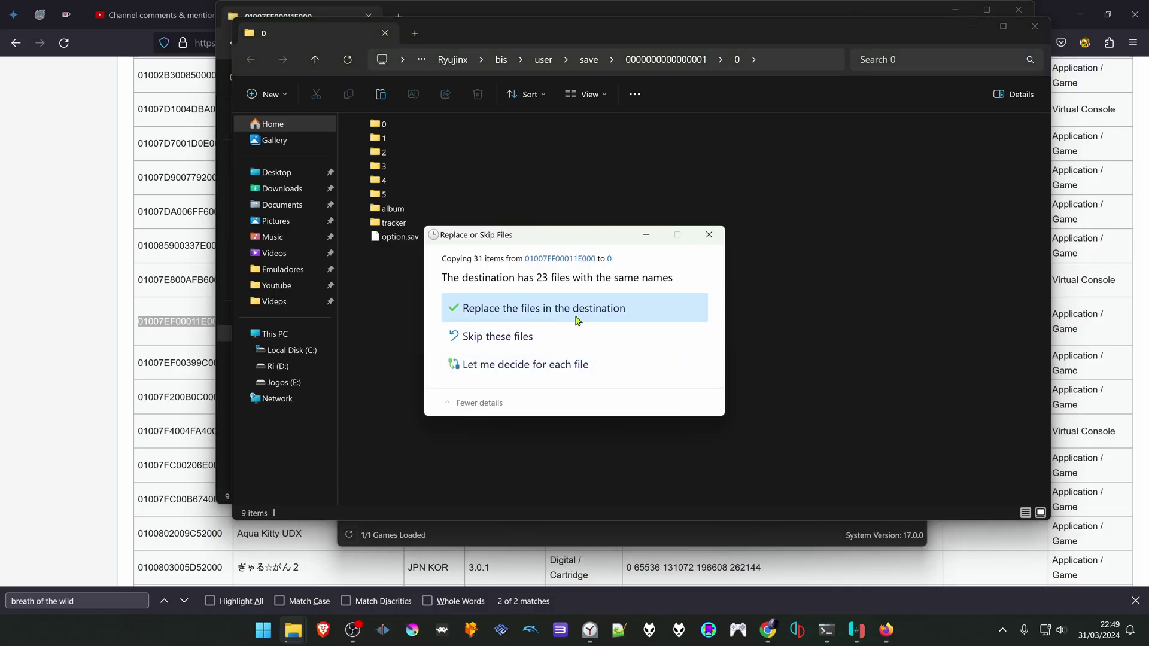
left_click(577, 319)
left_click(578, 345)
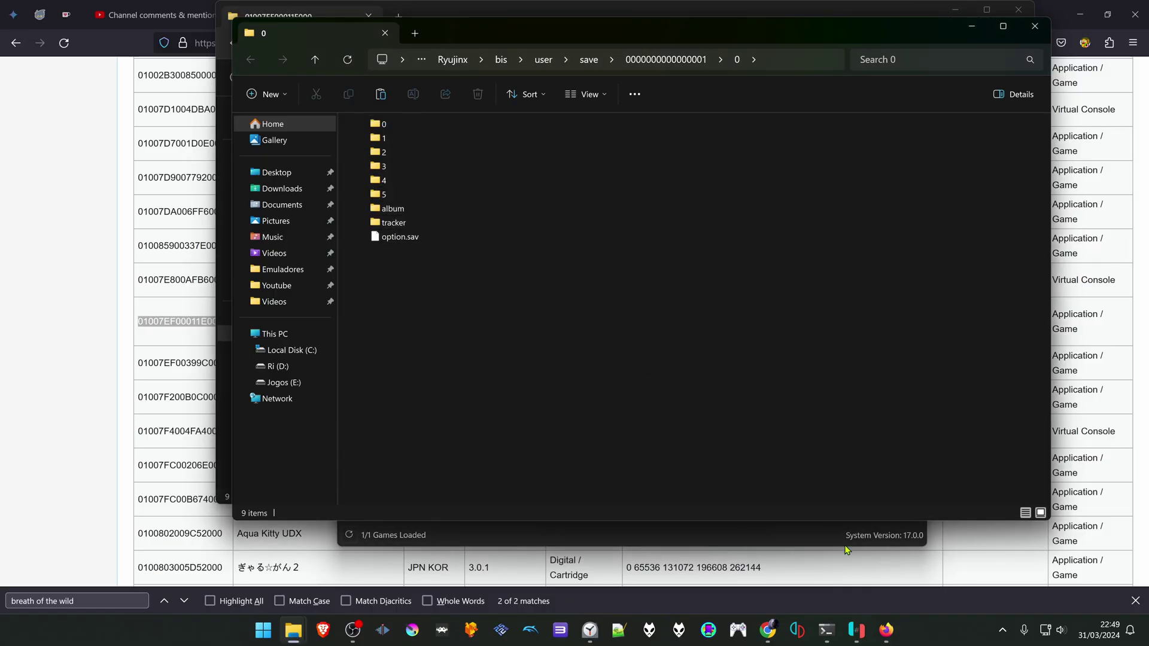
left_click(857, 630)
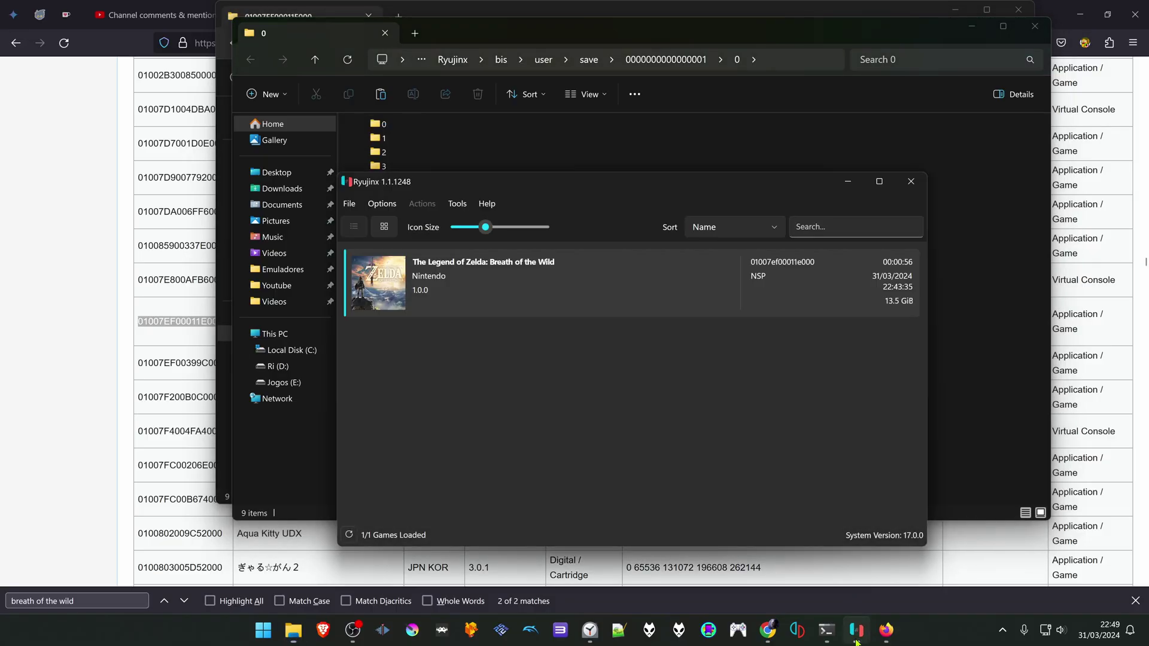
Step: Launch The Legend of Zelda: Breath of the Wild from the Ryujinx game list
double_click(563, 287)
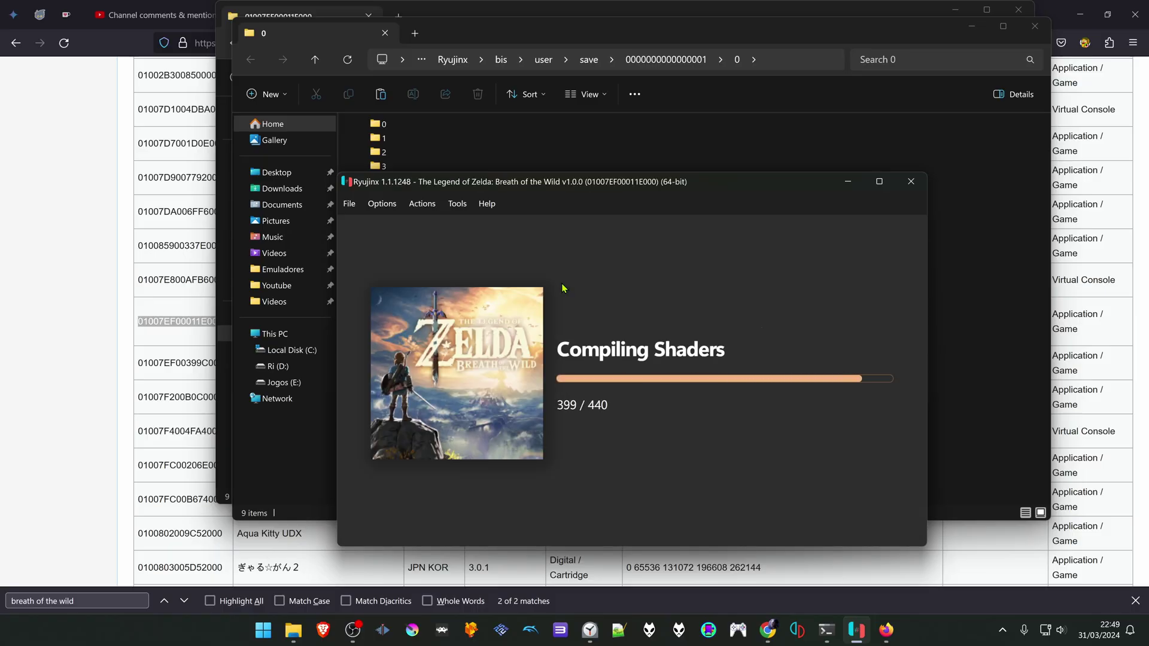